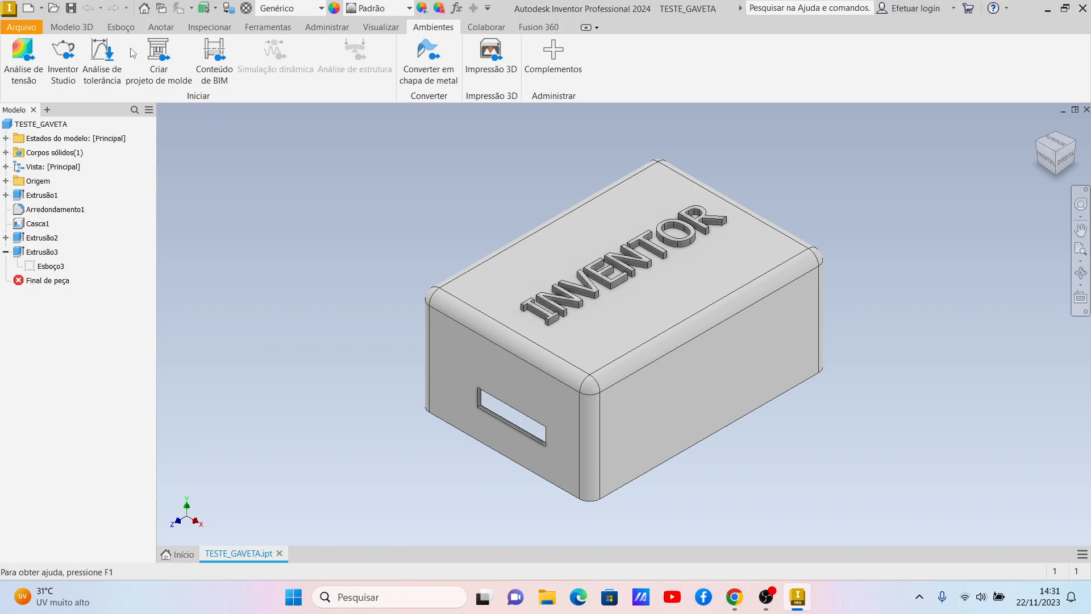
- Create the mould design file Projeto de molde10.iam from the TESTE_GAVETA part and place the plastic part in it
left_click(143, 62)
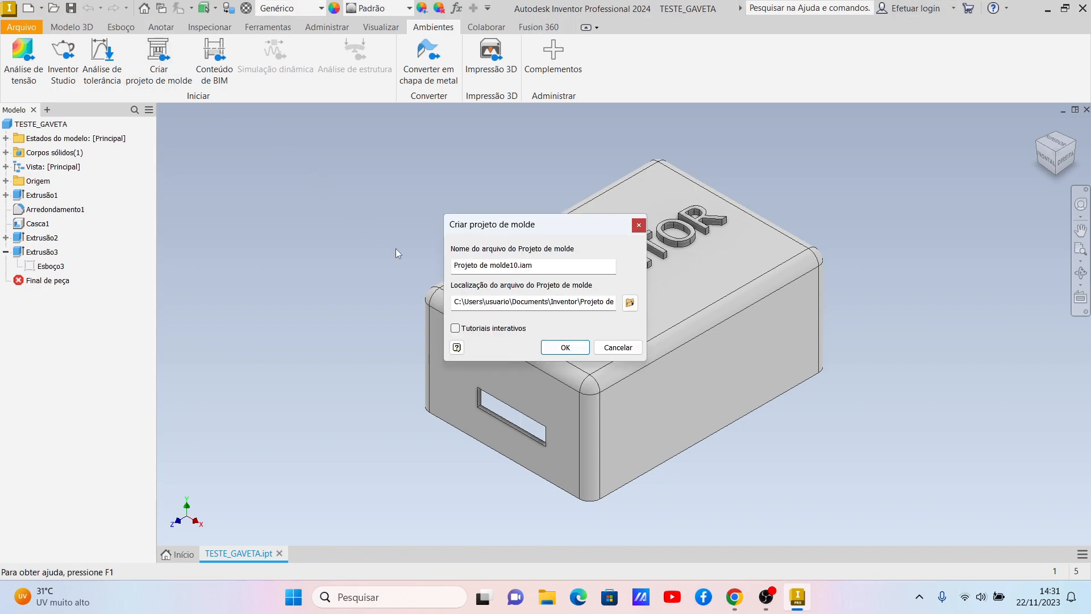
left_click(563, 346)
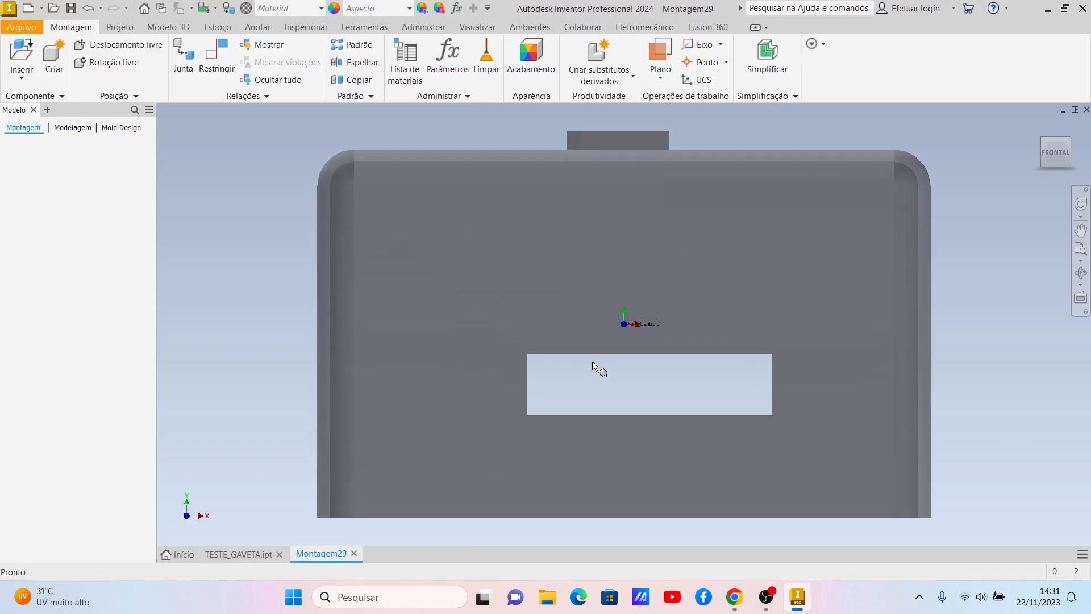
left_click(1073, 151)
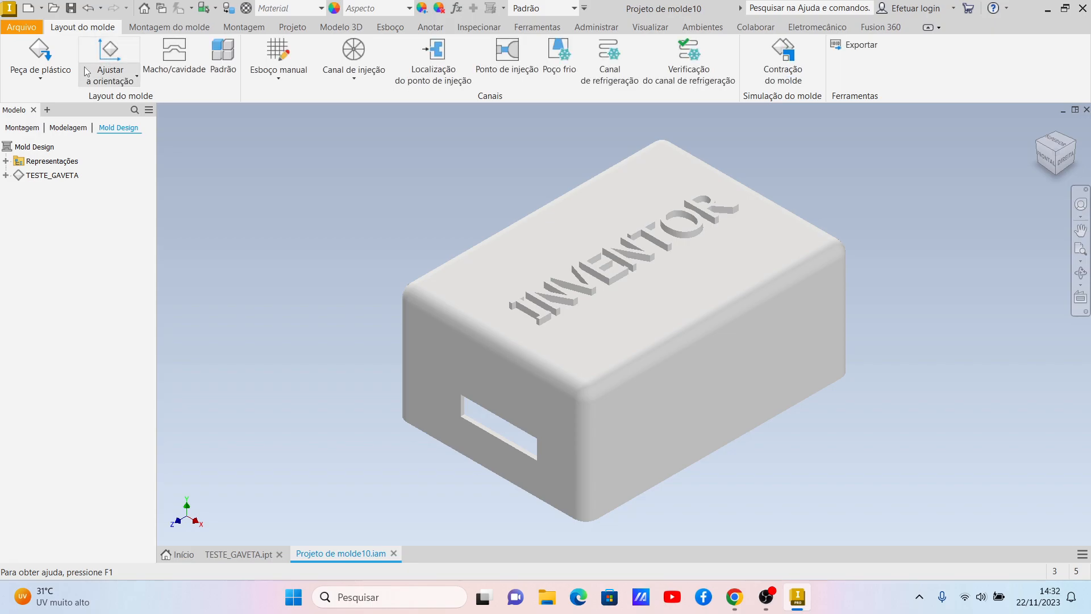
- Adjust the plastic part's orientation by aligning the Z opening direction with the box's open side
left_click(106, 80)
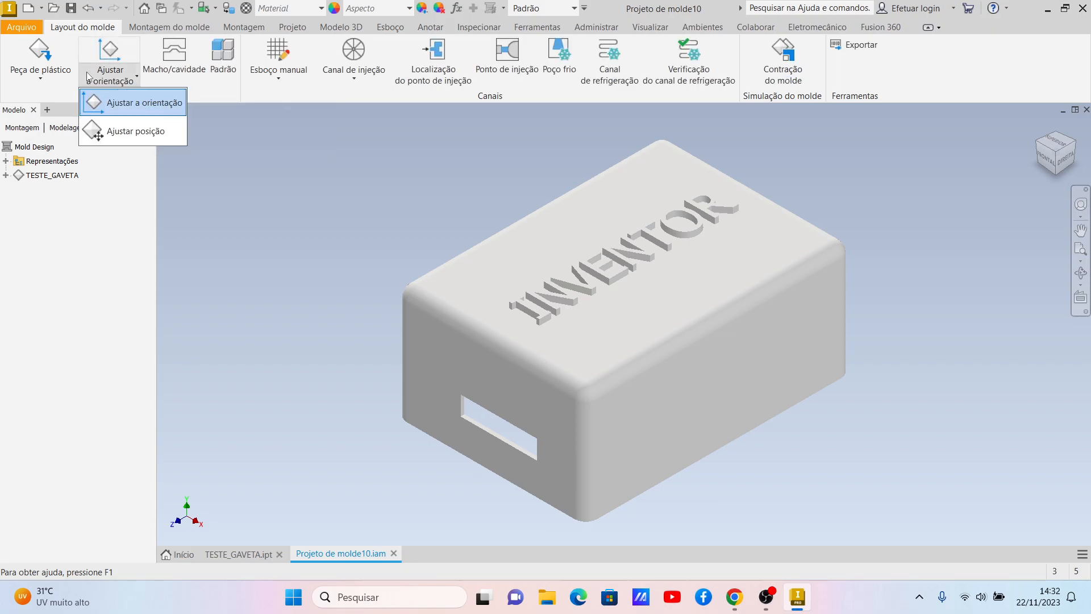
left_click(128, 103)
left_click(720, 301)
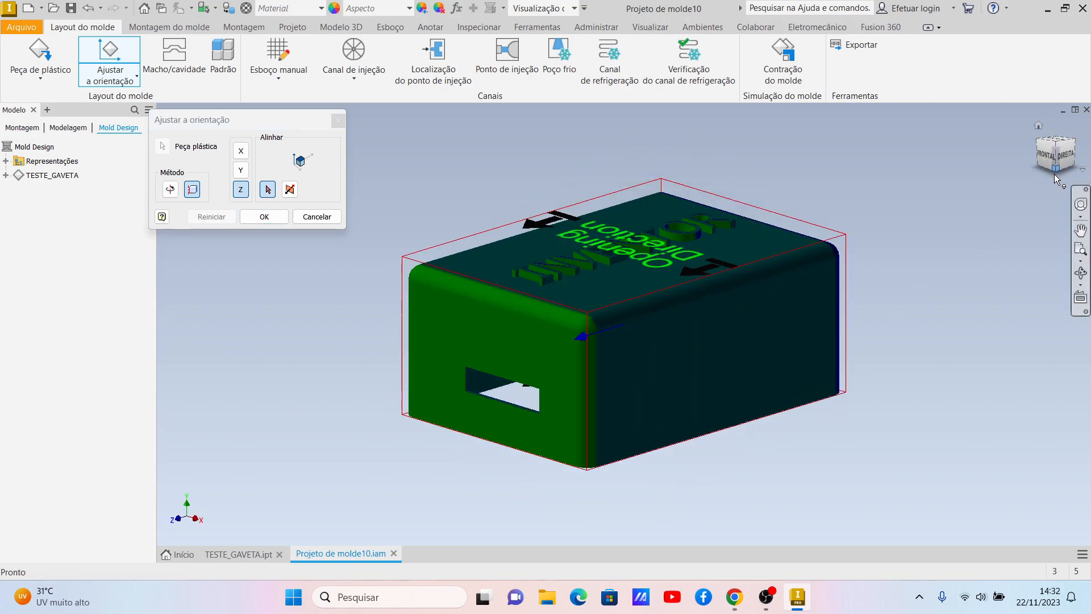
left_click(1055, 169)
left_click(640, 332)
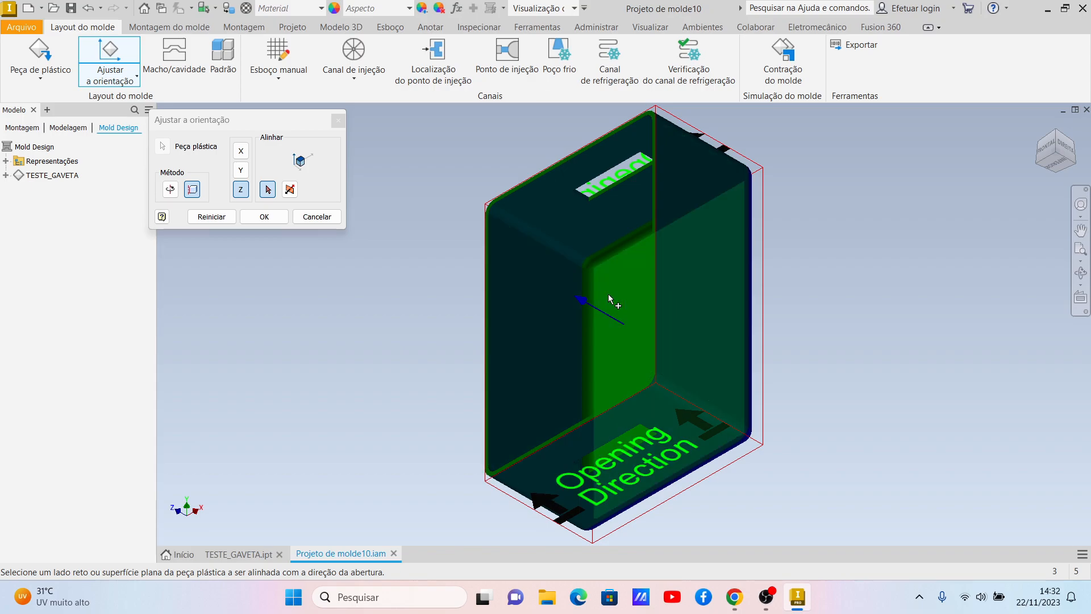
left_click(260, 218)
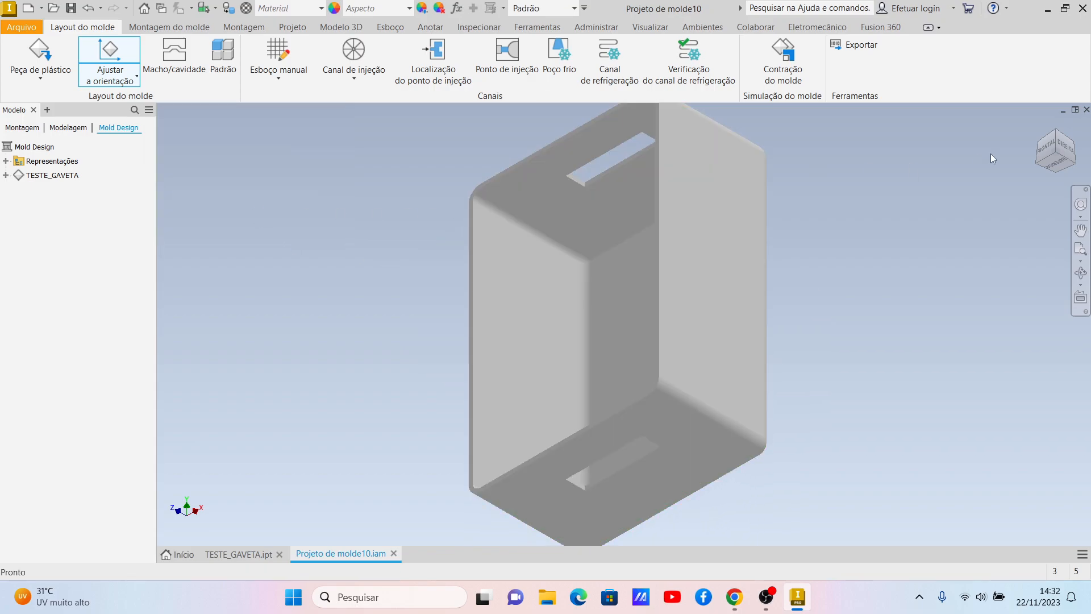
left_click(1060, 136)
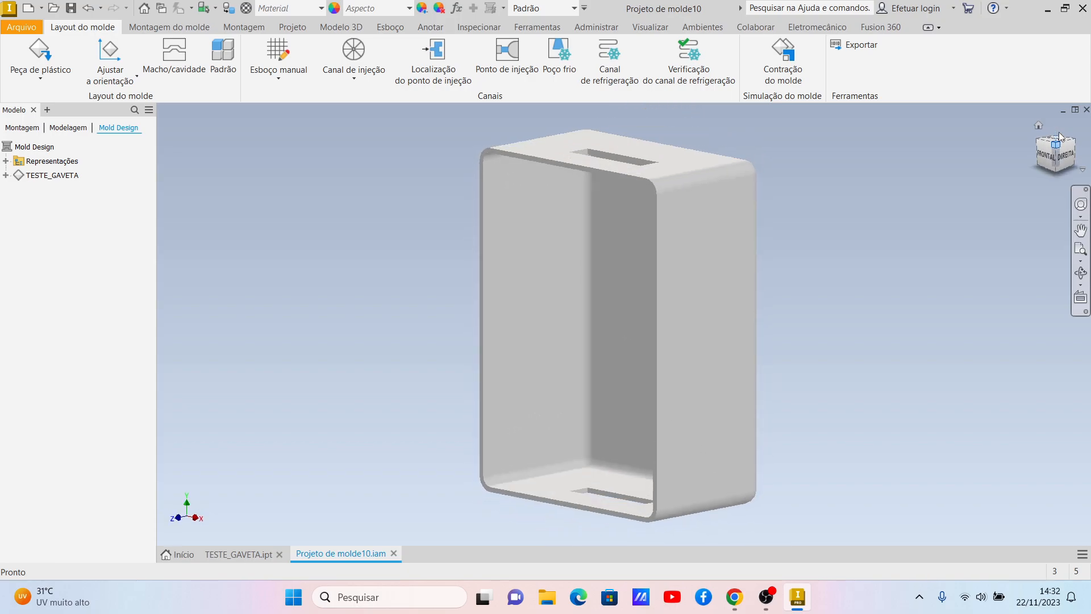
- Enter the core/cavity environment and place an injection point near the centre of the box's closed face, using X, Y, Z coordinates
left_click(160, 82)
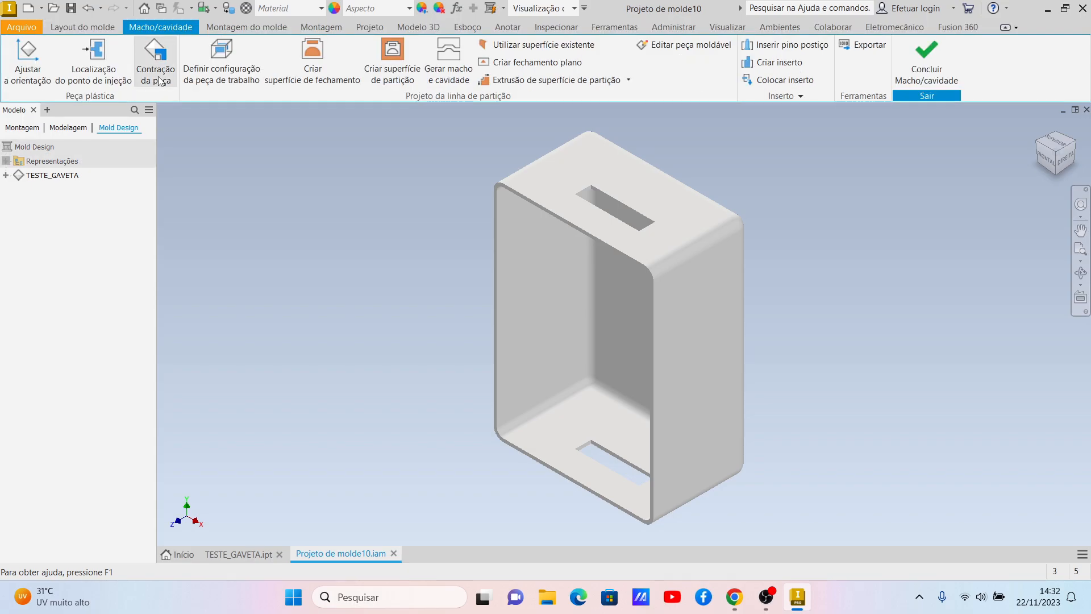
left_click(91, 67)
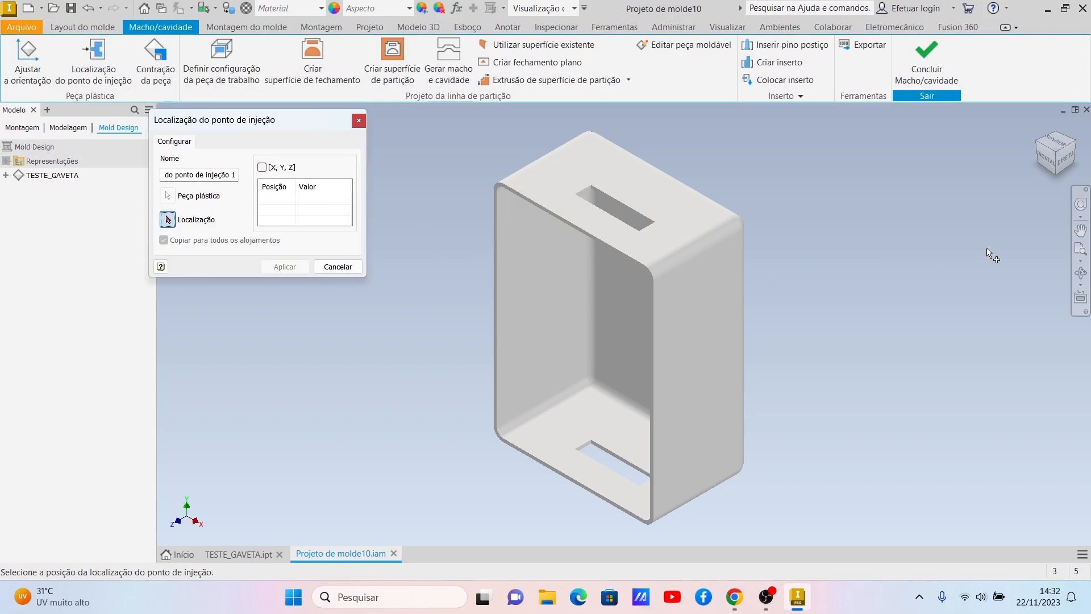
left_click(1029, 152)
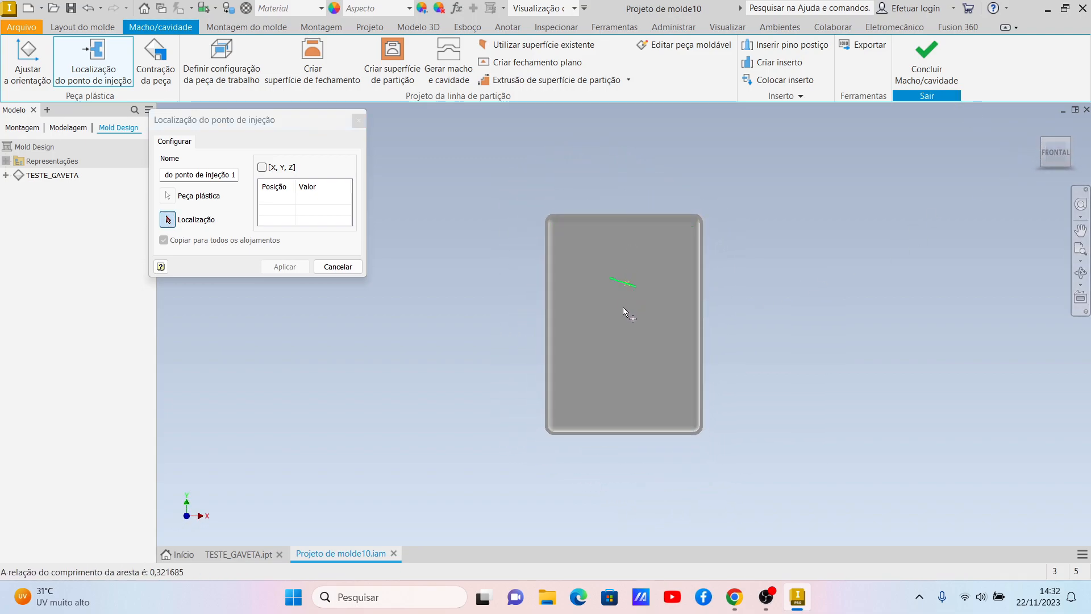
left_click(625, 326)
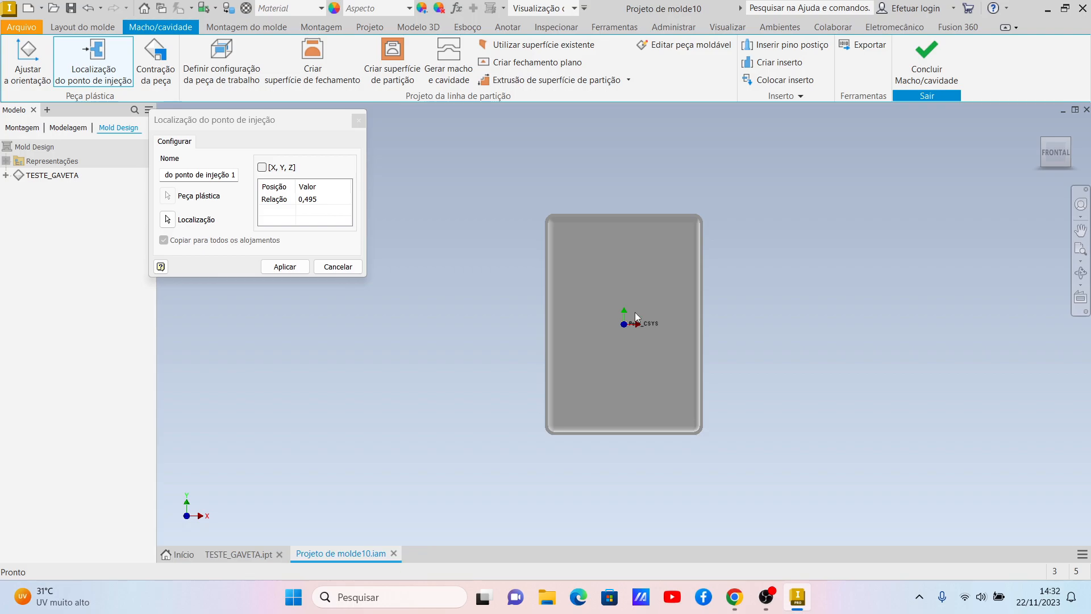
left_click(262, 167)
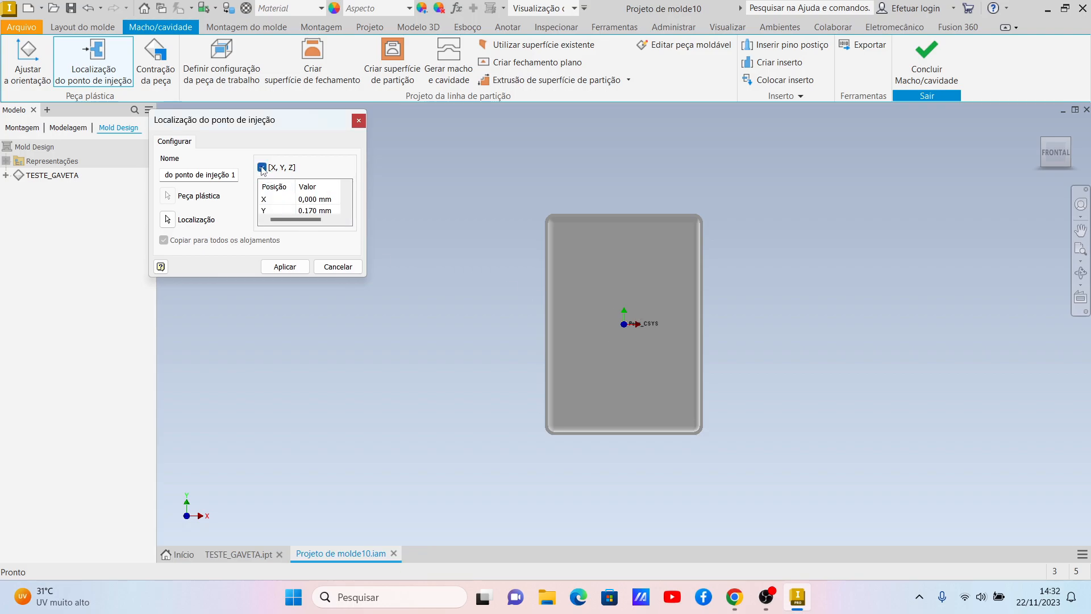
left_click(286, 267)
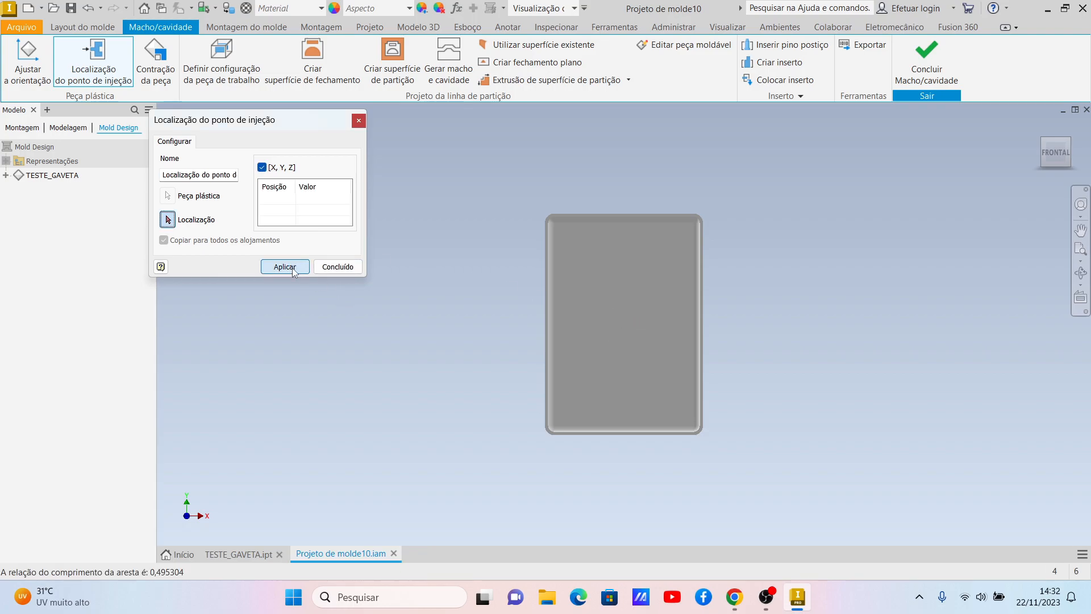
left_click(330, 270)
- Define a rectangular workpiece around the part with totals of 100 mm in X, 120 mm in Y and 70 mm in Z
mouse_move(1068, 143)
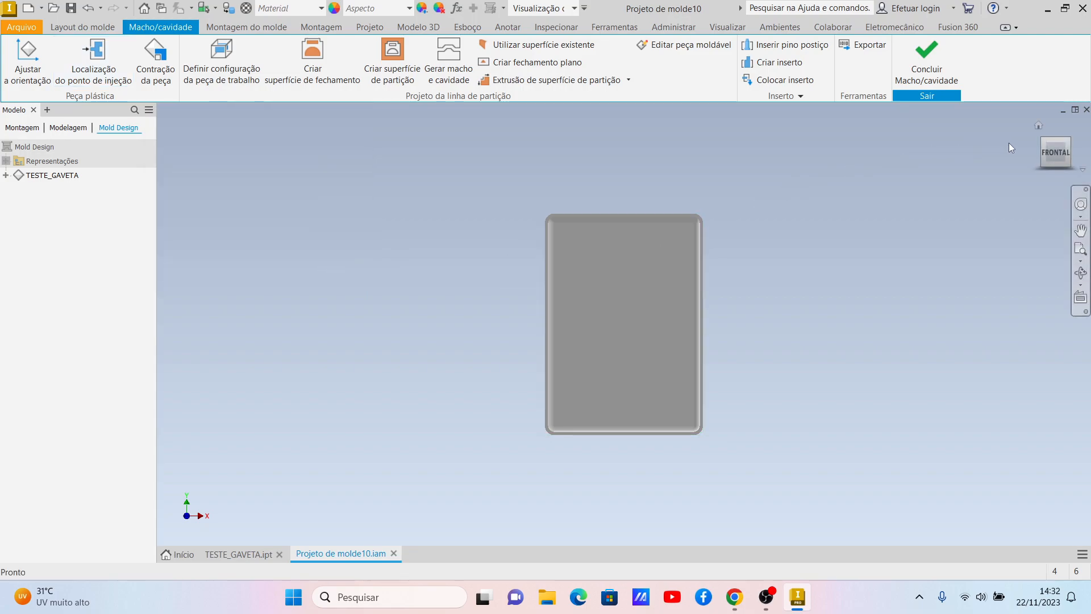
left_click(1068, 143)
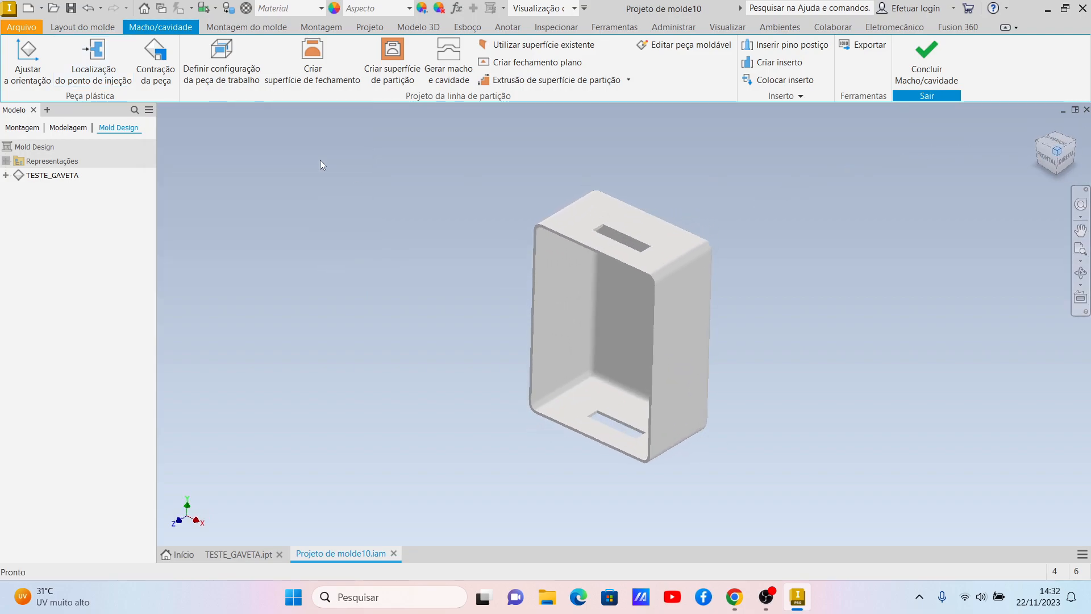
left_click(200, 56)
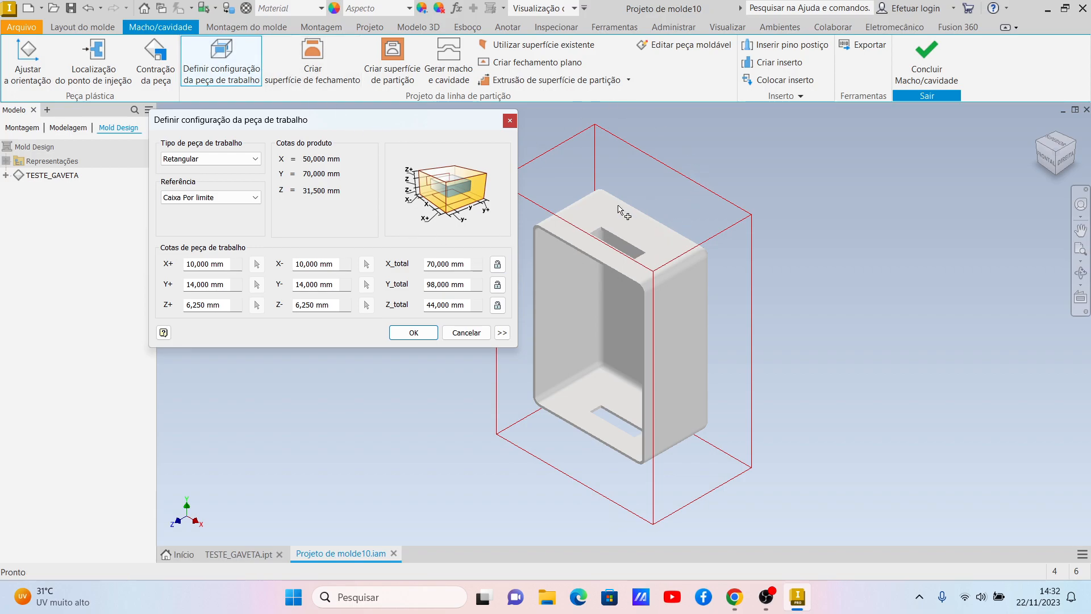
left_click(432, 265)
key("BackSpace")
type("10")
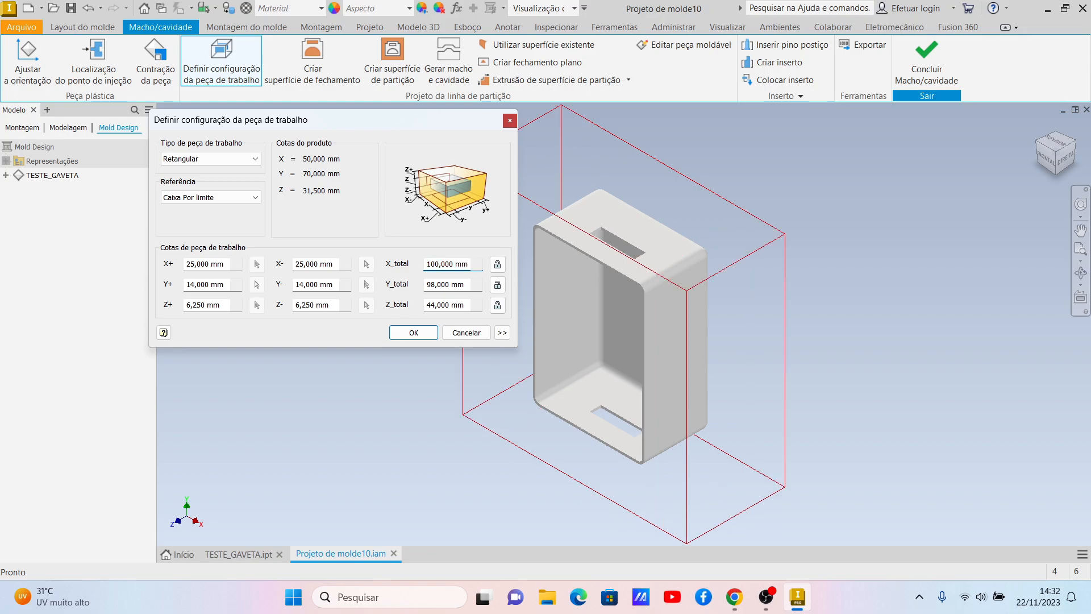
left_click(433, 284)
key("BackSpace")
key("BackSpace")
type("120")
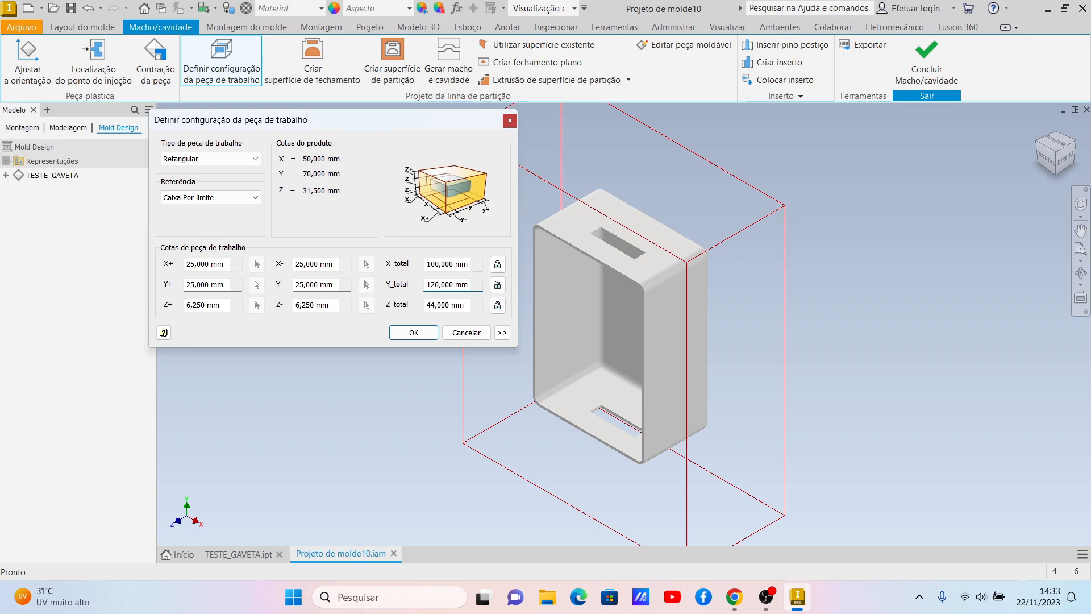
left_click_drag(434, 305, 426, 306)
type("70")
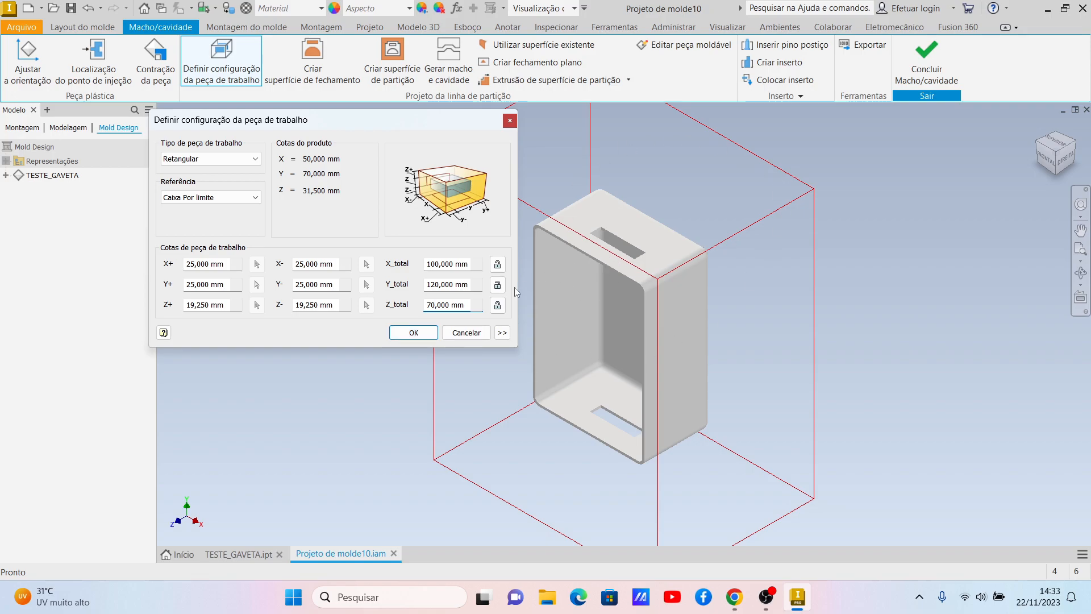
left_click(416, 333)
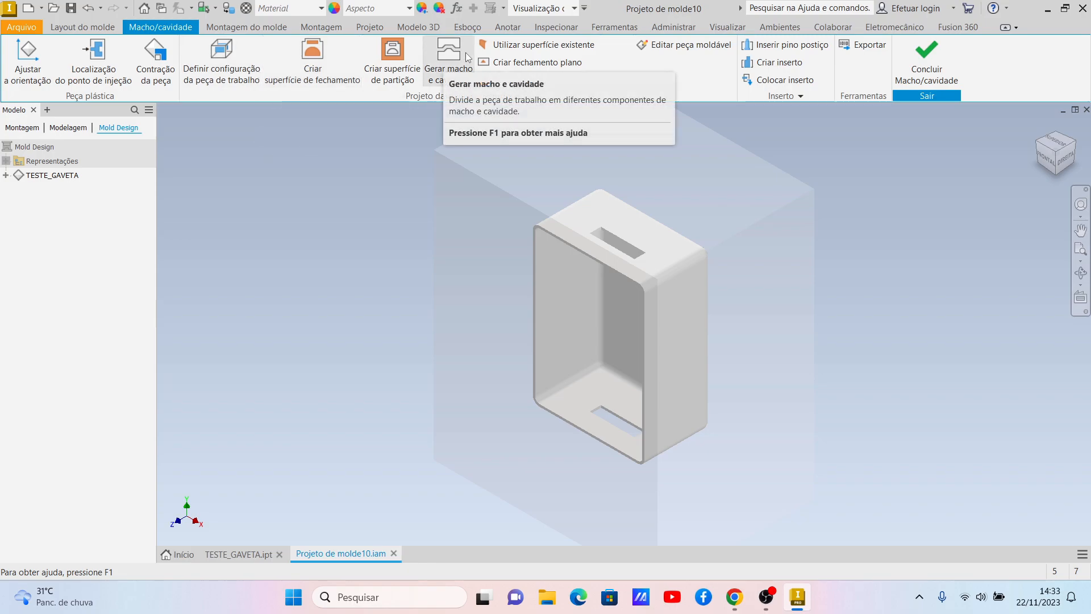
- Create patching surfaces over the part's two slot openings using automatic detection
left_click(316, 59)
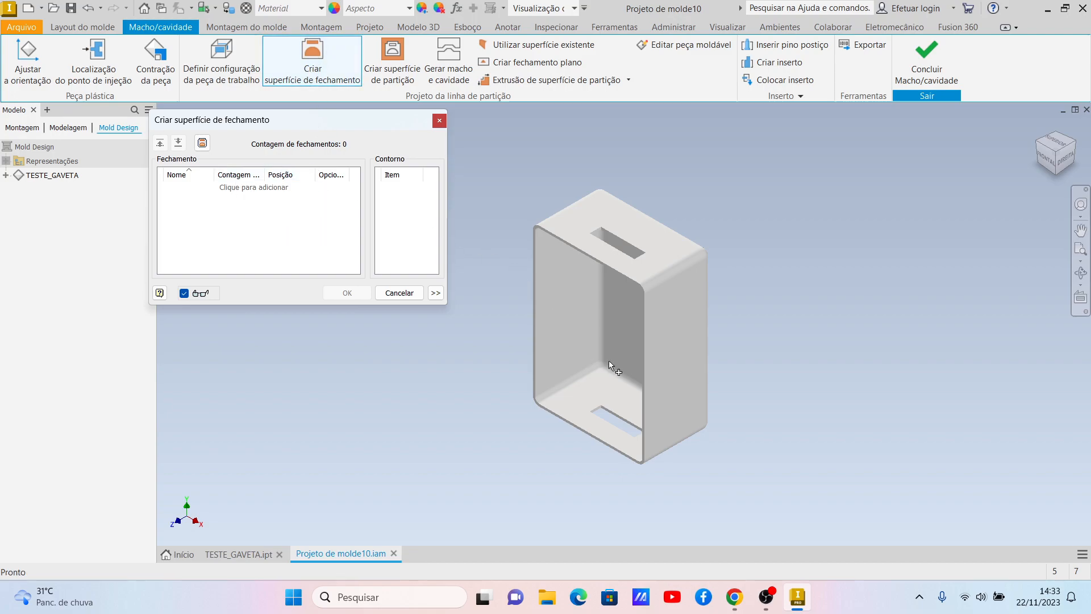
left_click(202, 143)
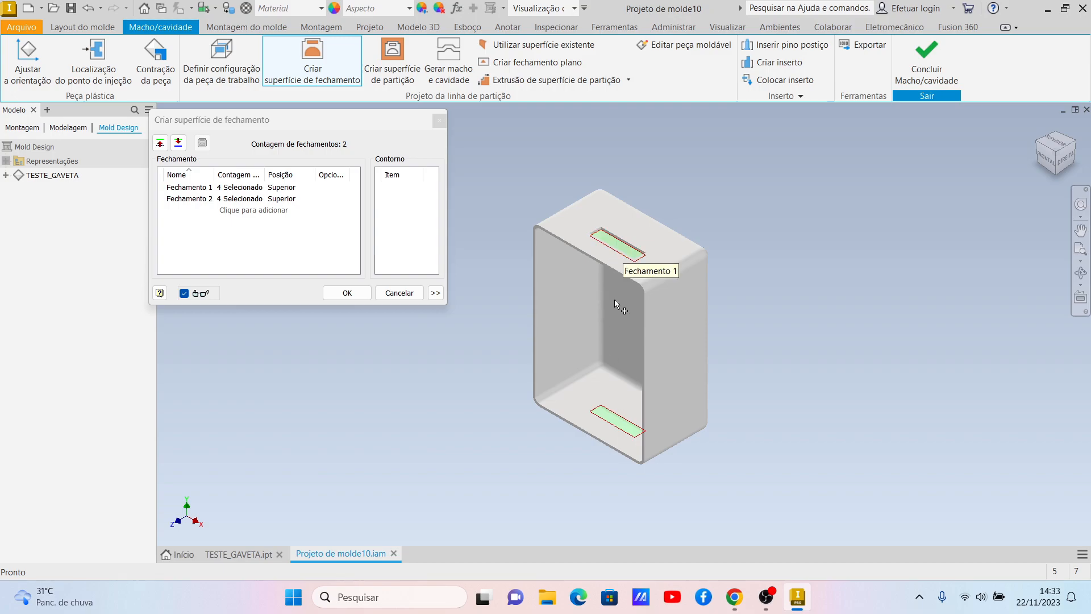
left_click(348, 293)
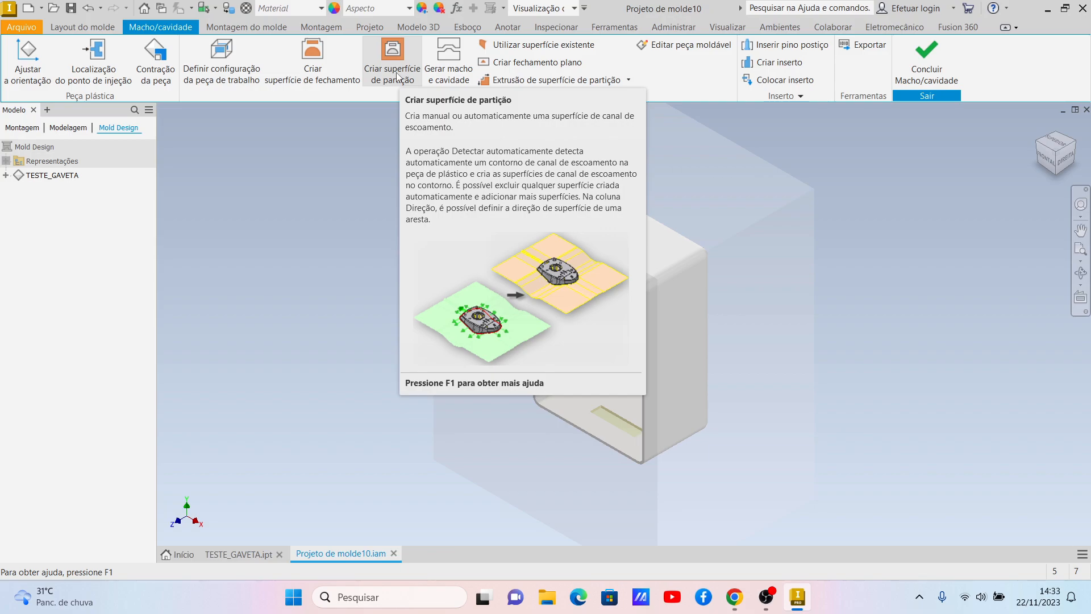
- Create the parting surface outward from the outer edge loop around the box's open rim
left_click(397, 76)
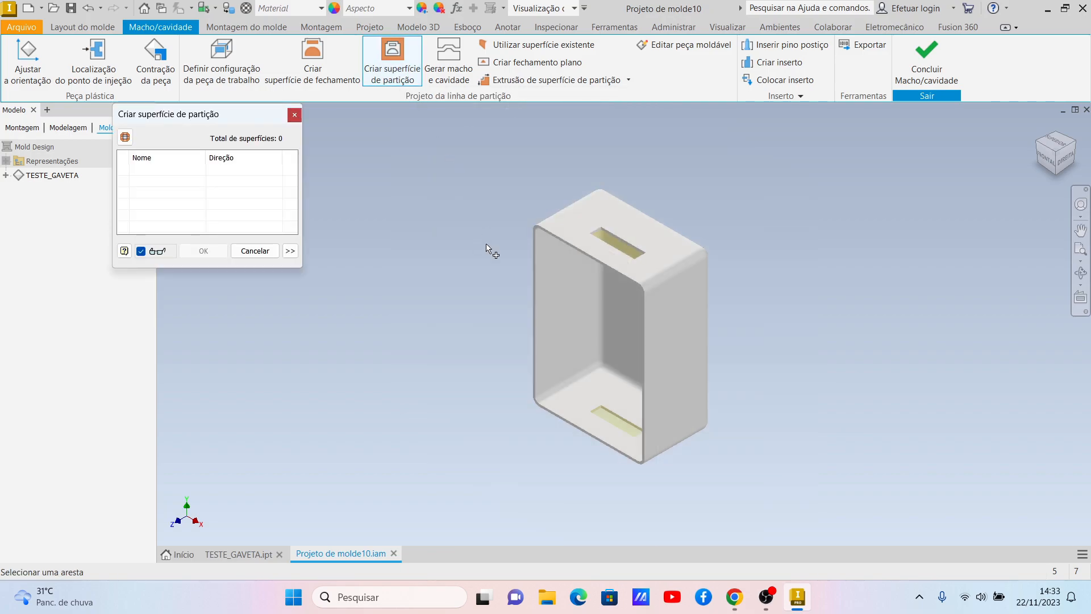
scroll(532, 267, "down", 5)
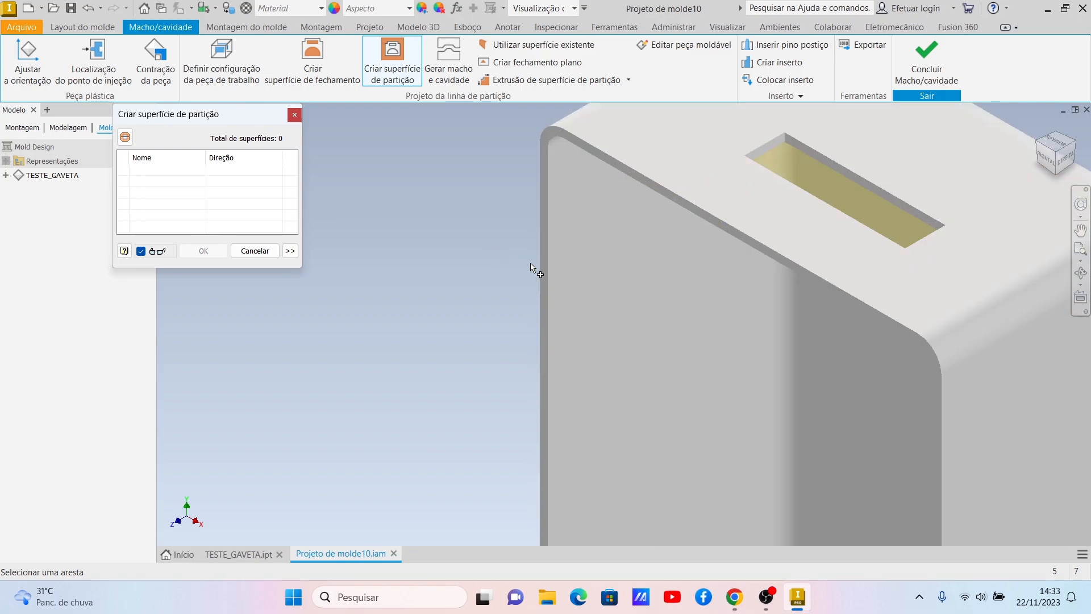
left_click(540, 268)
scroll(540, 267, "up", 8)
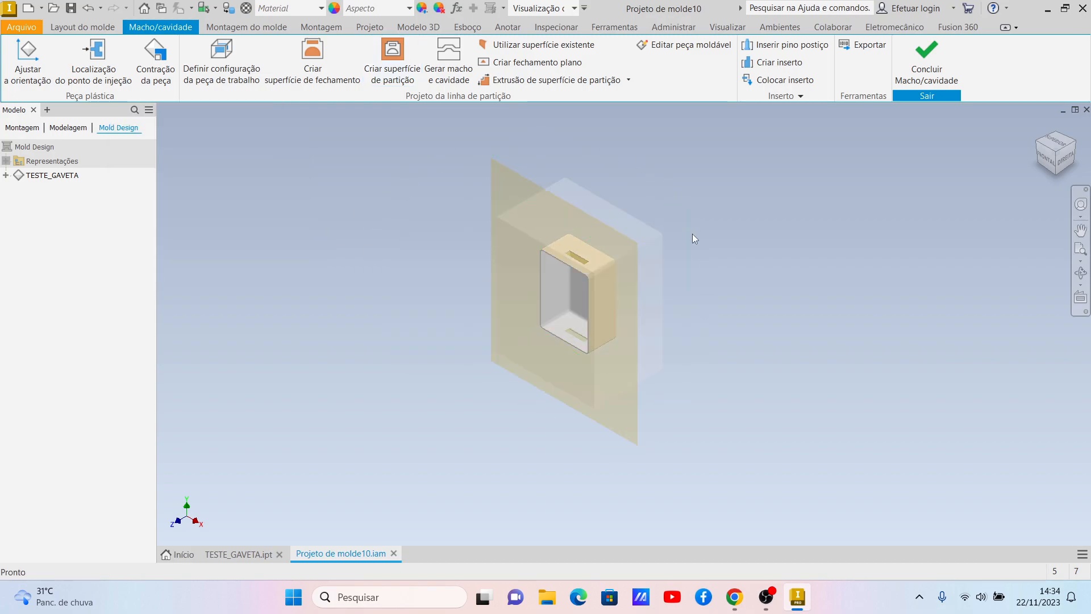
- Run the core and cavity preview/diagnosis, try the body separation, and generate the core and cavity
left_click(441, 61)
left_click(224, 179)
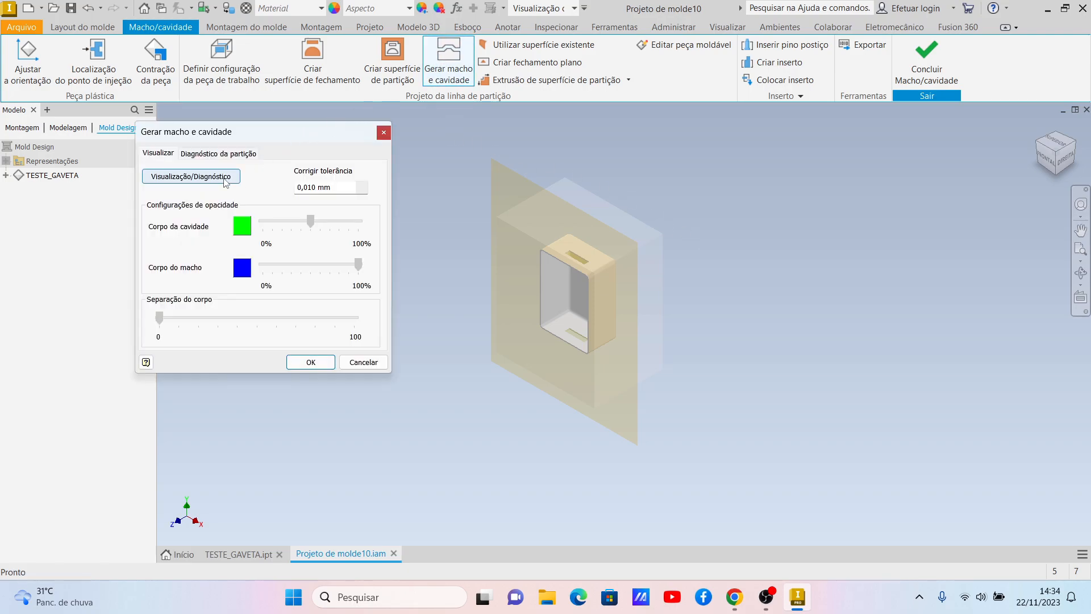
left_click_drag(160, 318, 152, 357)
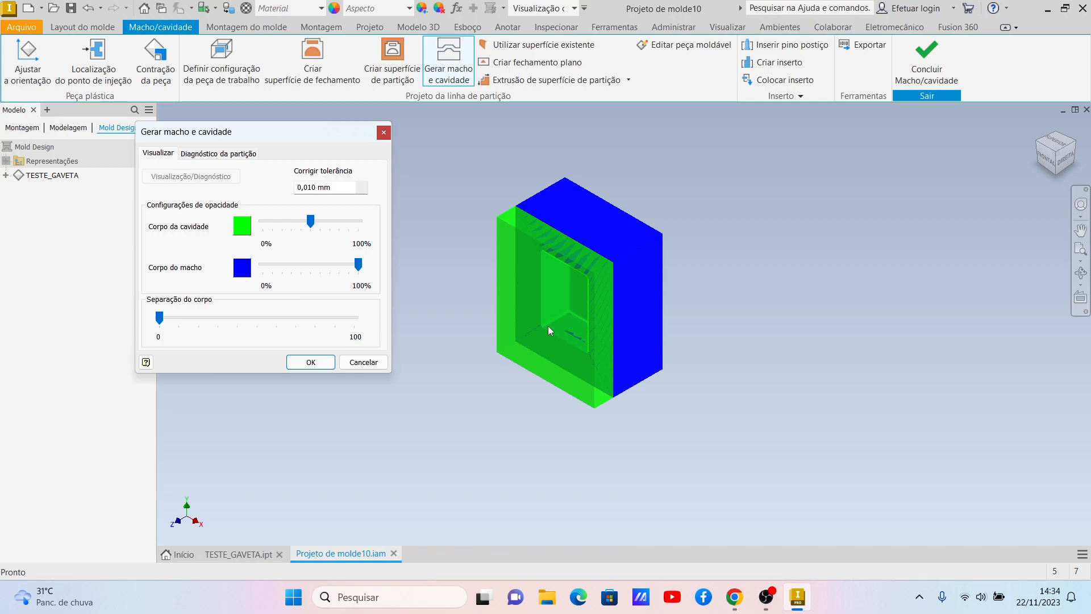
left_click(310, 364)
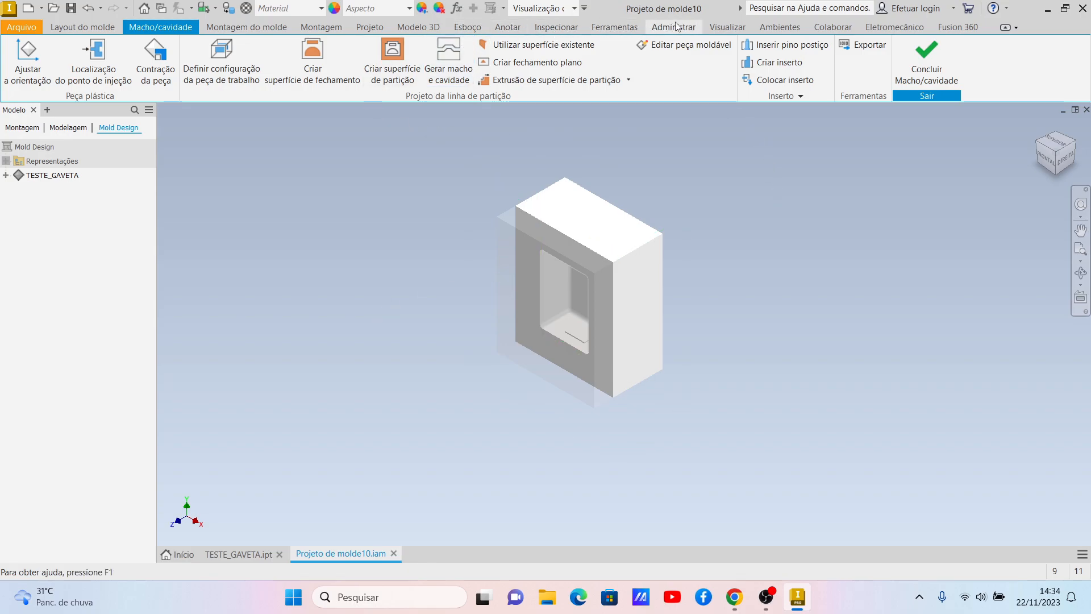
- Set the model's visual style to wireframe (Estrutura de arame)
left_click(737, 27)
left_click(327, 63)
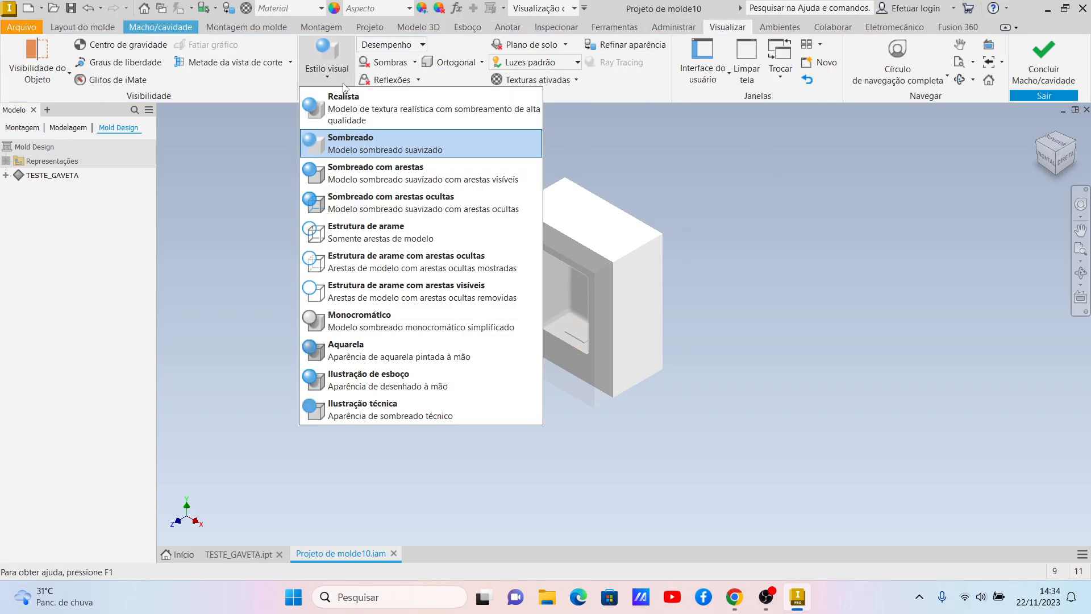
left_click(344, 230)
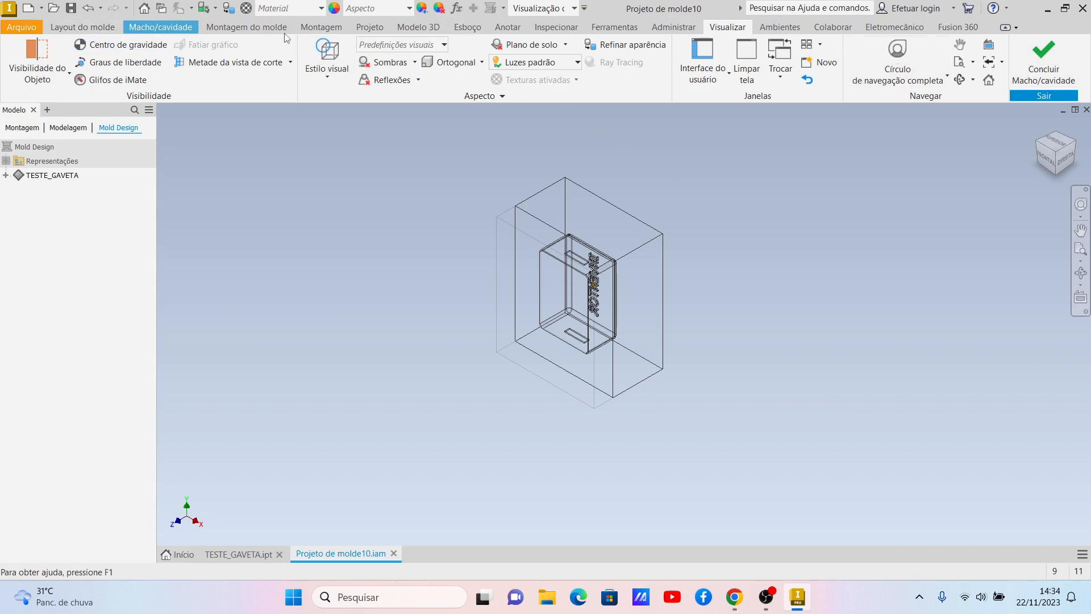
- Start a mould insert in the core/cavity environment with a Modelo profile and Retângulo shape
left_click(146, 32)
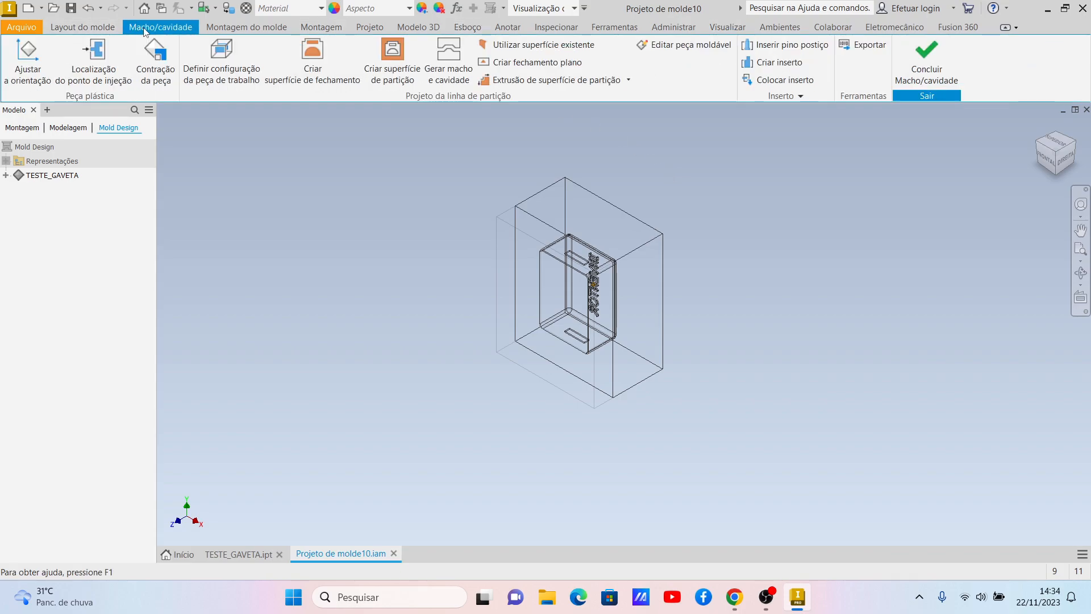
left_click(781, 66)
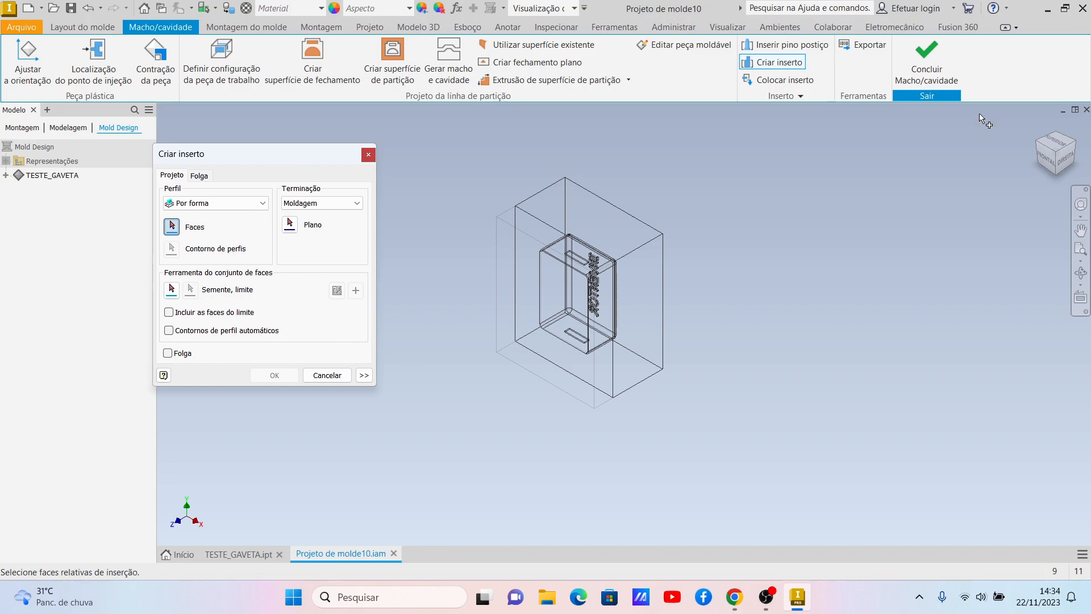
left_click_drag(1063, 141, 1067, 145)
left_click(1066, 145)
left_click(1069, 144)
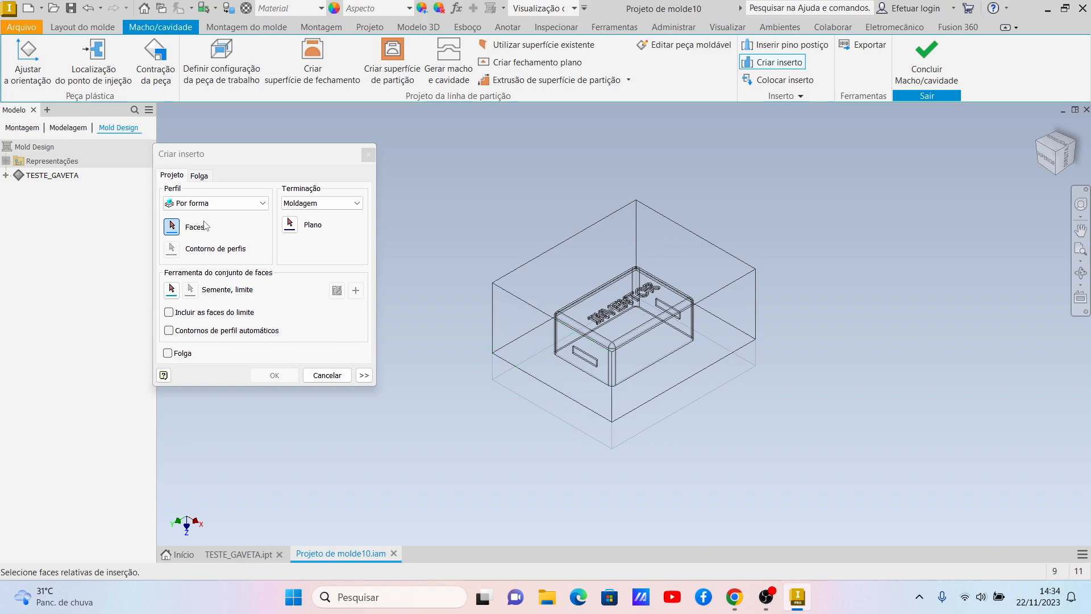
left_click(192, 205)
left_click(193, 228)
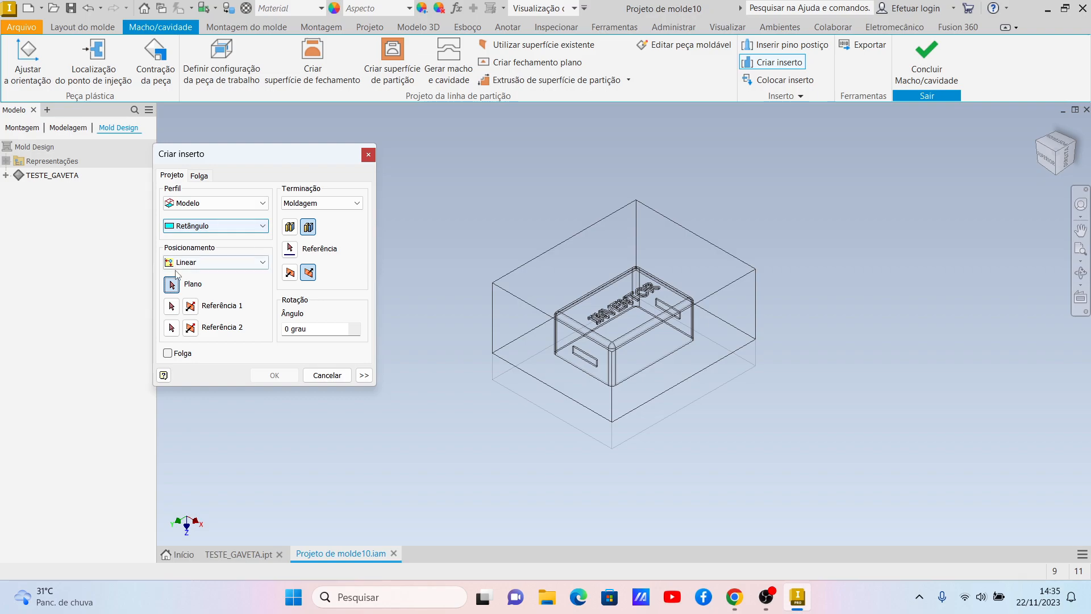
- Place the rectangular insert on the mould block's end face, referencing the nearby slot's inner lower edge and adjoining vertical edge
scroll(529, 345, "down", 2)
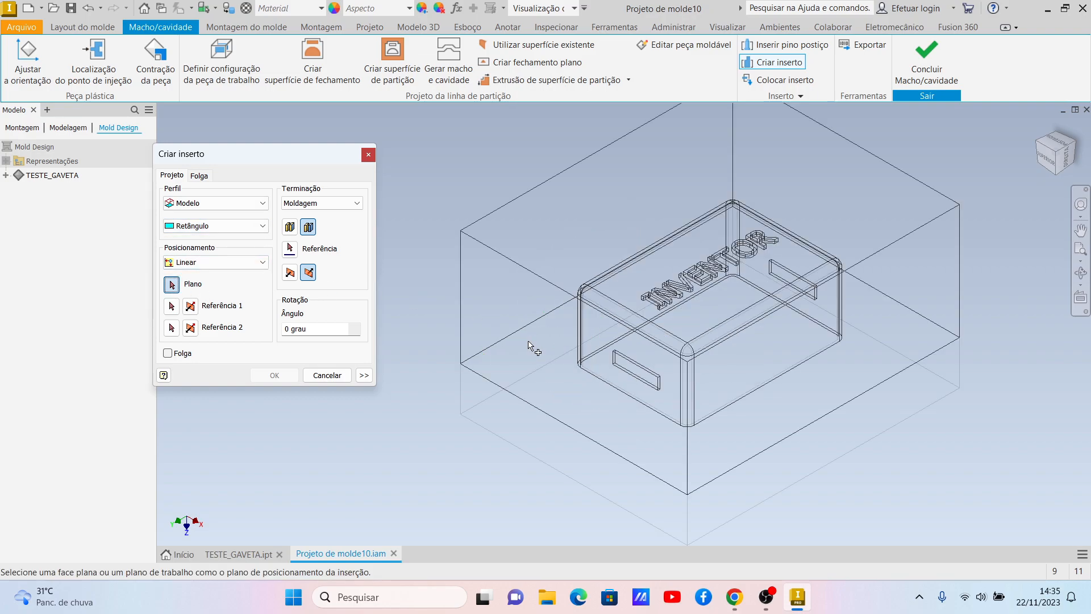
left_click(514, 279)
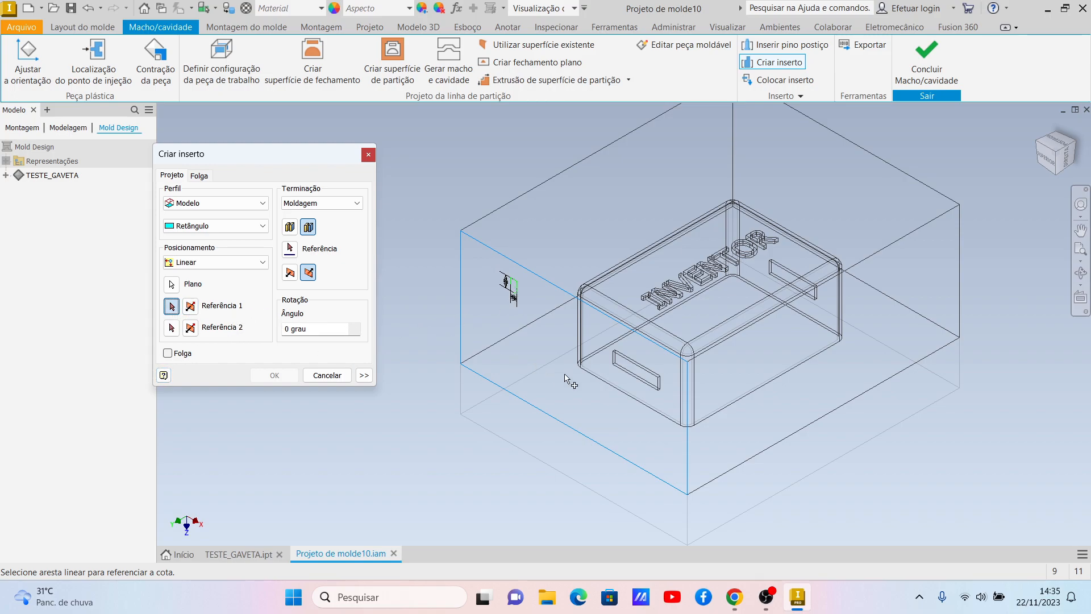
scroll(634, 380, "down", 2)
scroll(633, 380, "down", 2)
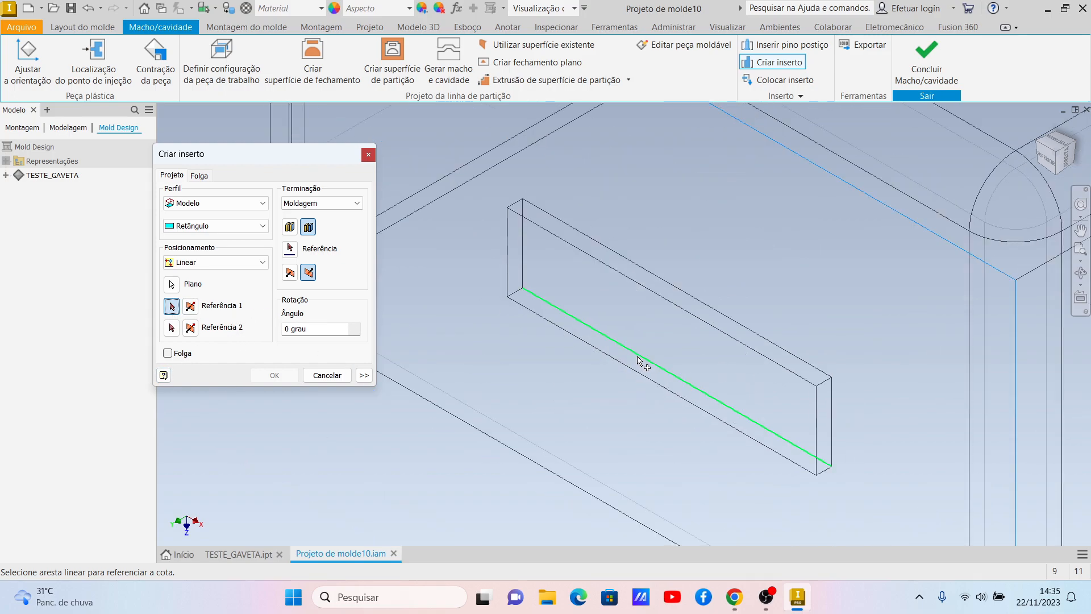
left_click(637, 360)
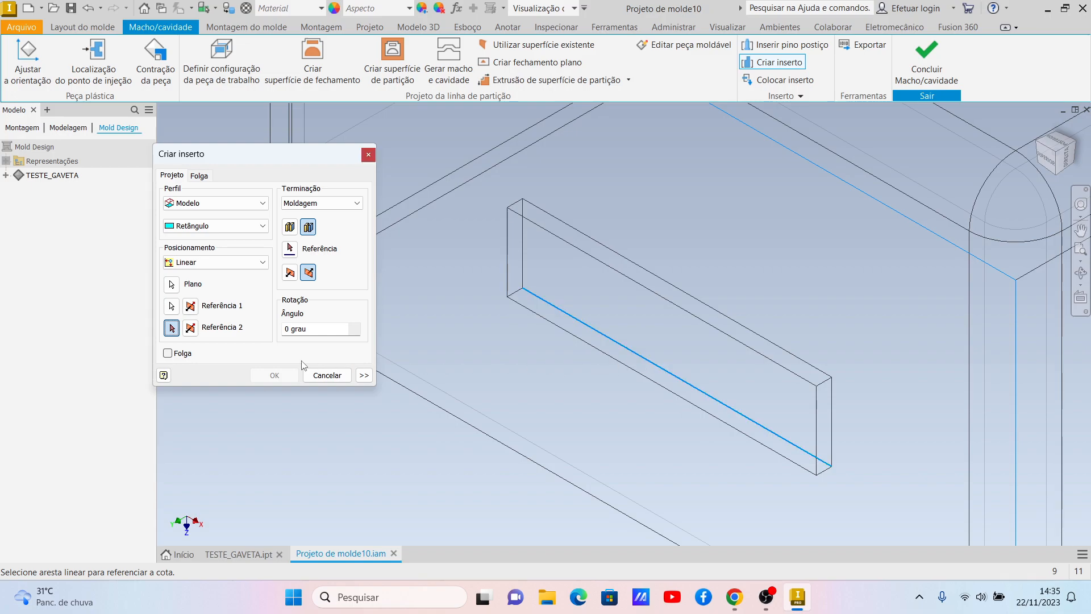
left_click(524, 283)
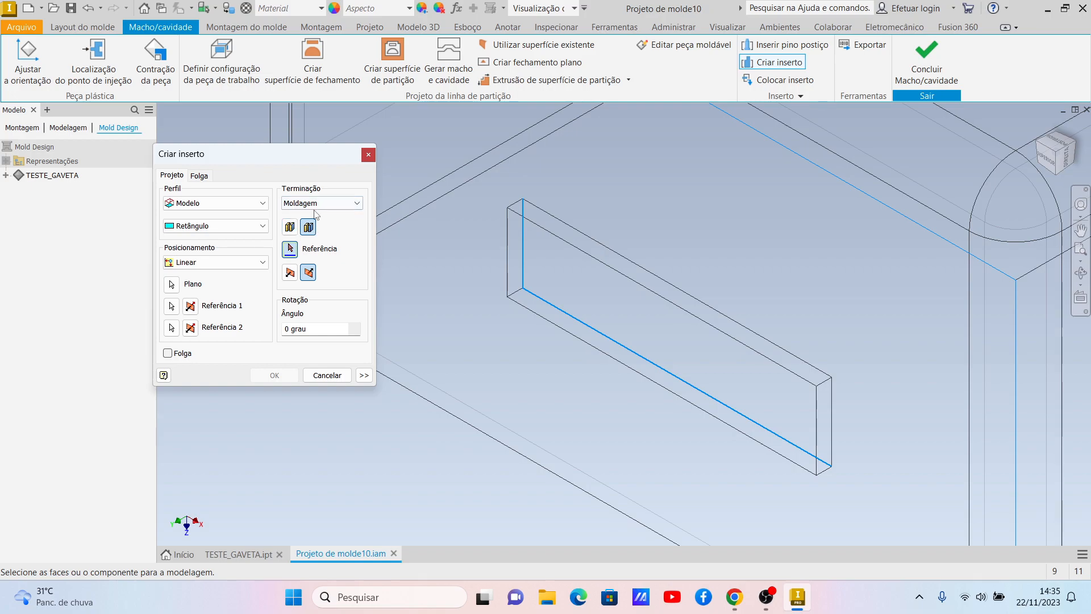
- Try to create the insert with Moldagem termination by face, using the mould block's end face as the reference
left_click(293, 229)
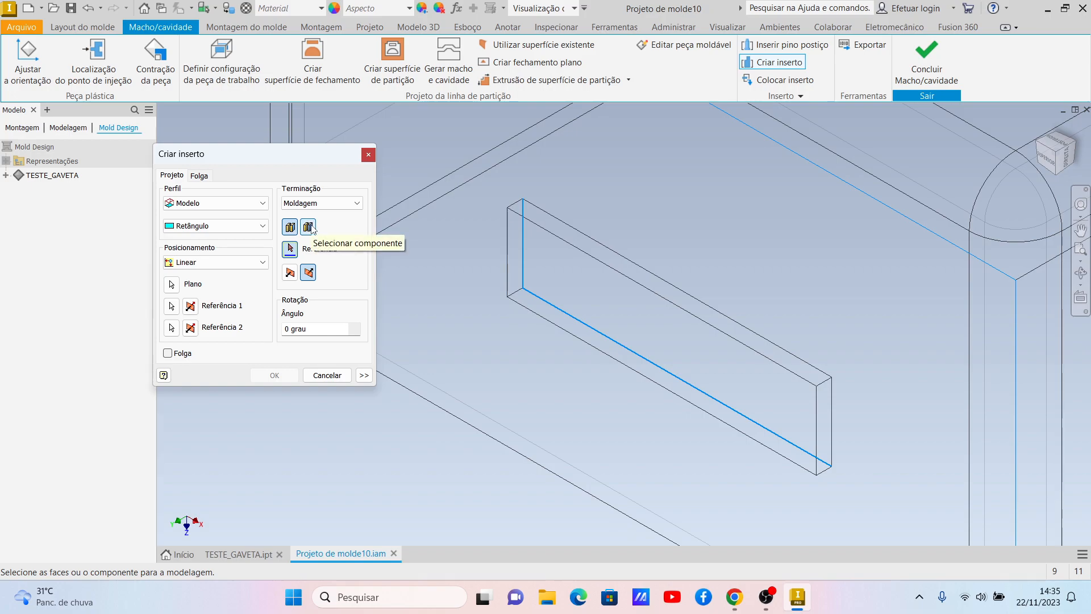
left_click(562, 294)
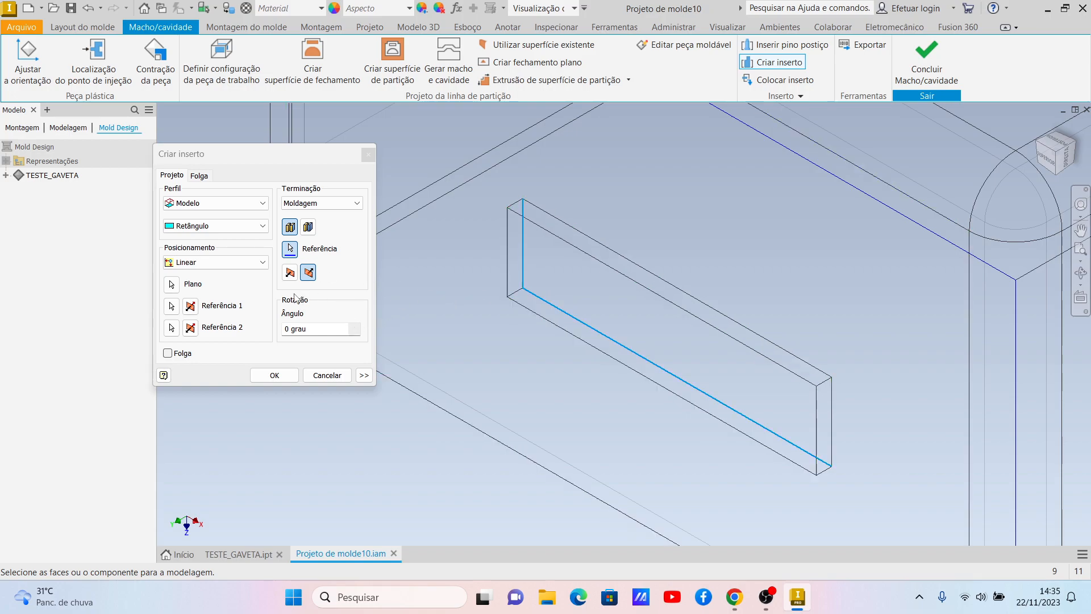
scroll(446, 324, "up", 5)
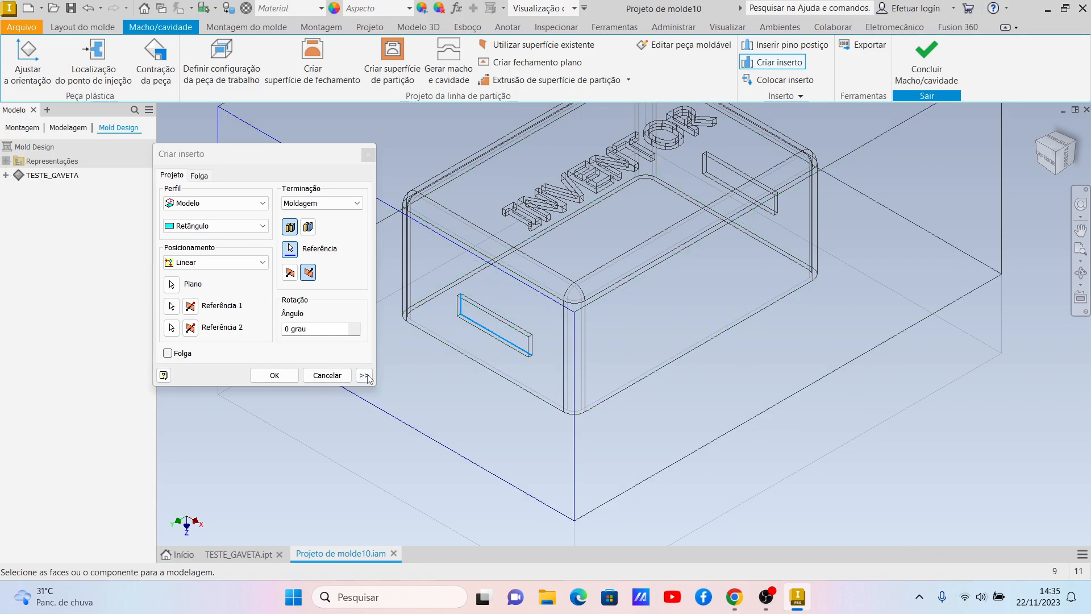
scroll(477, 324, "down", 5)
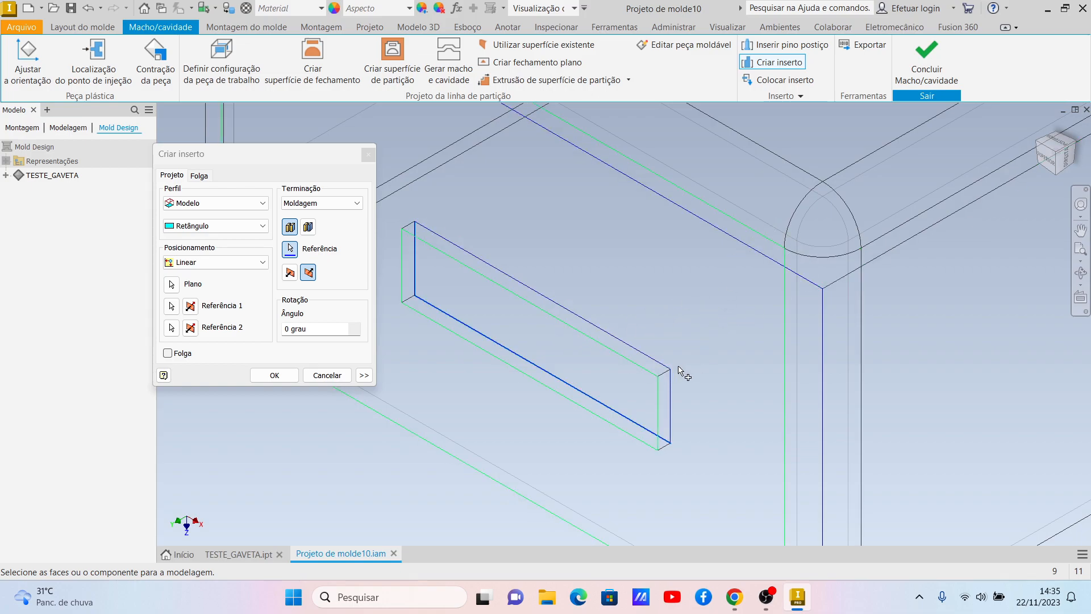
left_click(277, 374)
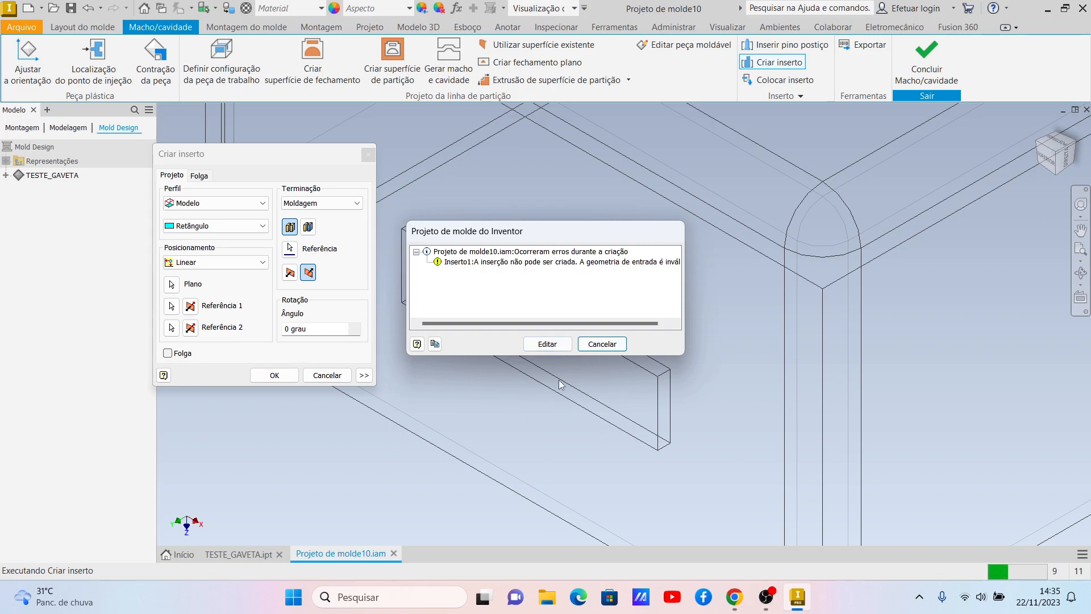
- Return to editing the insert and set its horizontal offset from the slot's vertical edge to 0 mm
left_click(533, 342)
left_click_drag(295, 162, 124, 228)
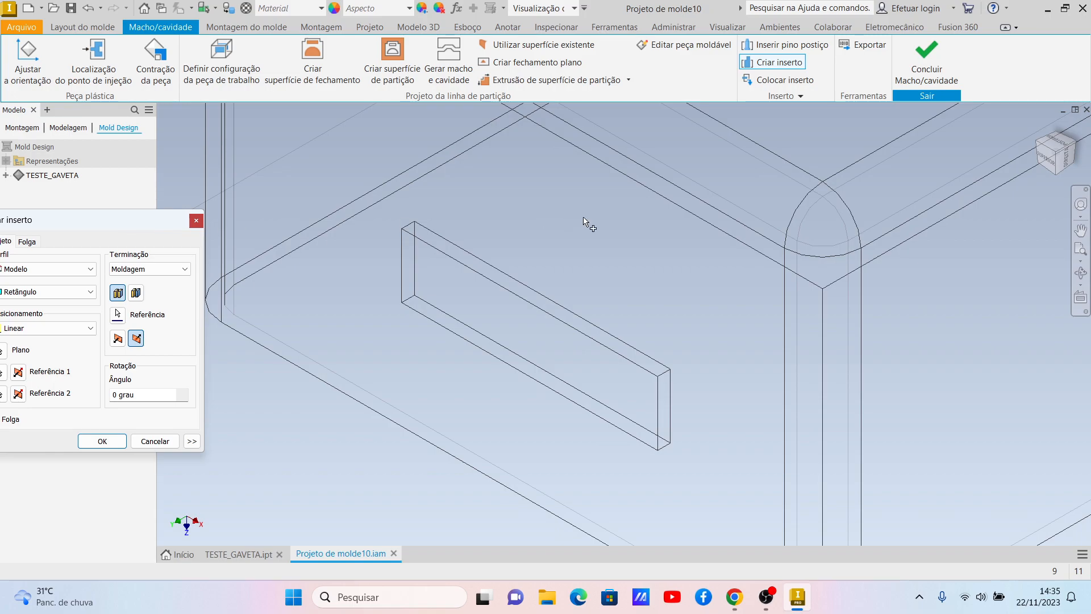
scroll(591, 219, "down", 5)
left_click(1050, 164)
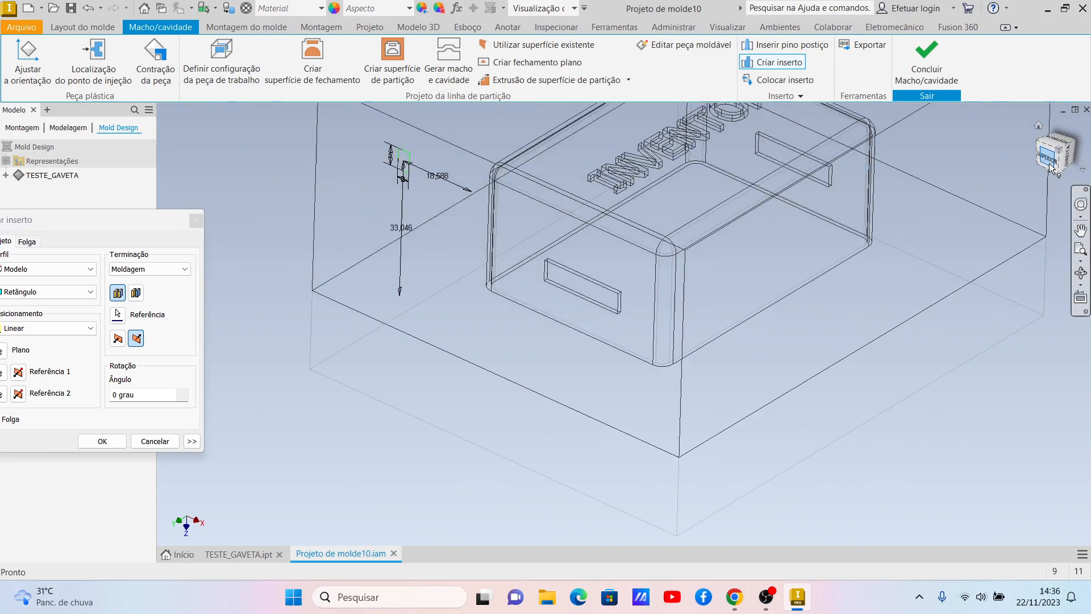
scroll(591, 251, "up", 5)
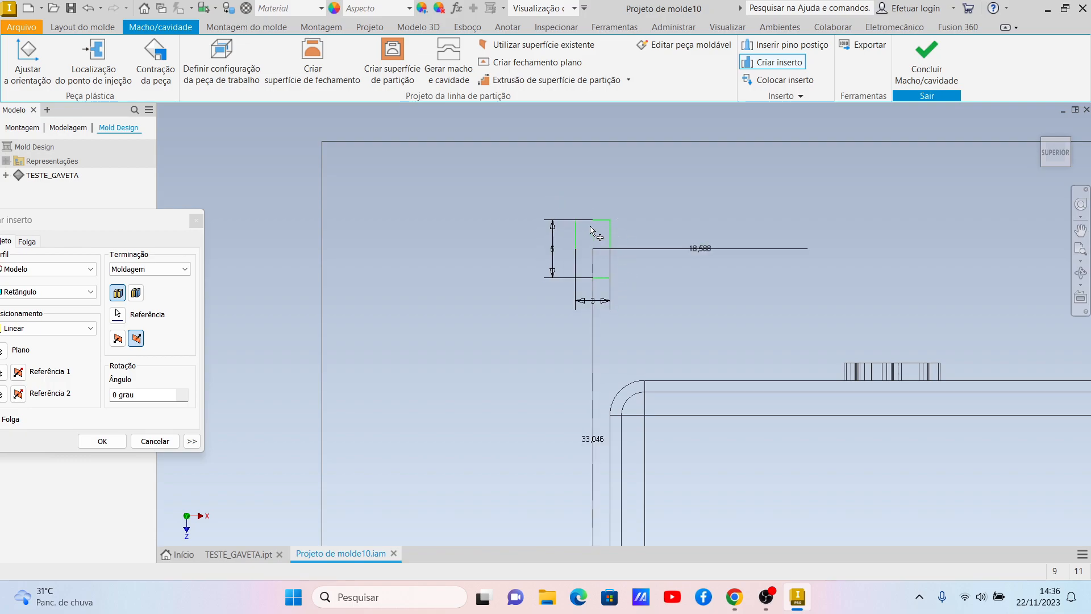
scroll(796, 347, "down", 5)
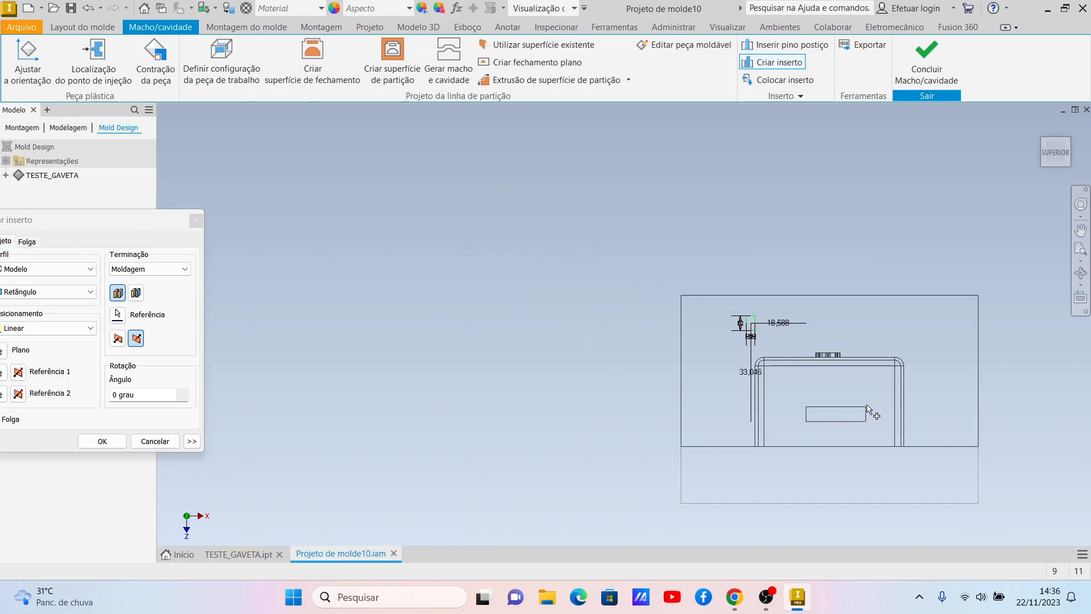
scroll(744, 368, "up", 5)
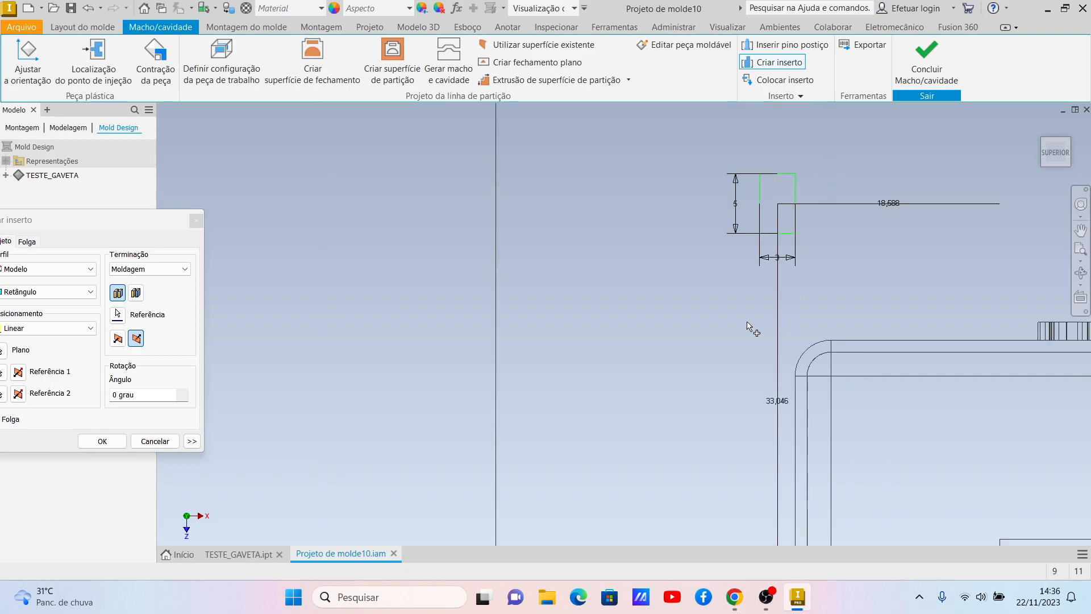
double_click(877, 207)
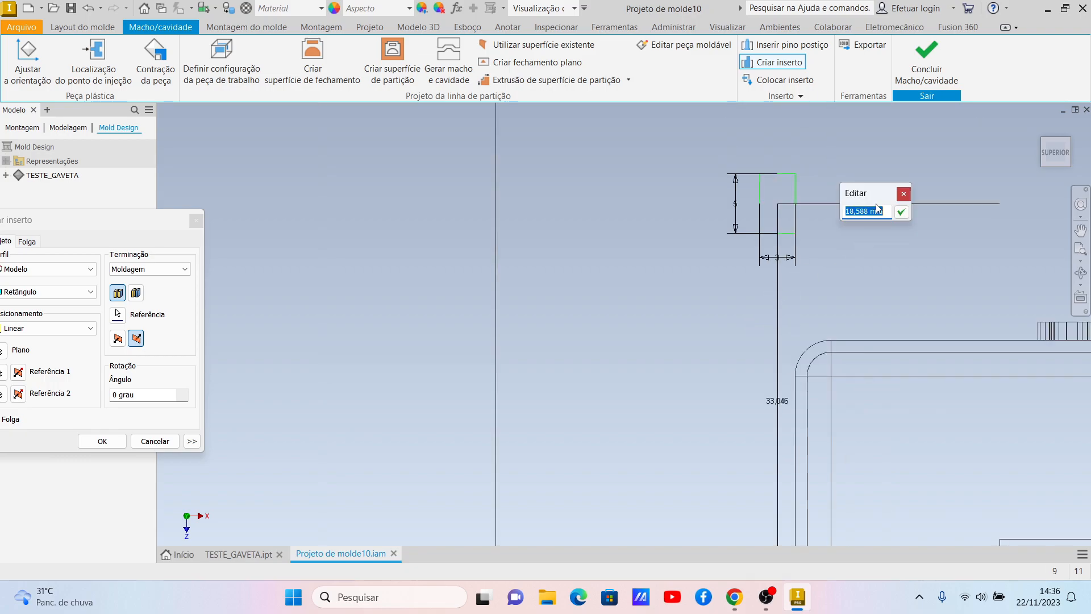
type("0")
key("Return")
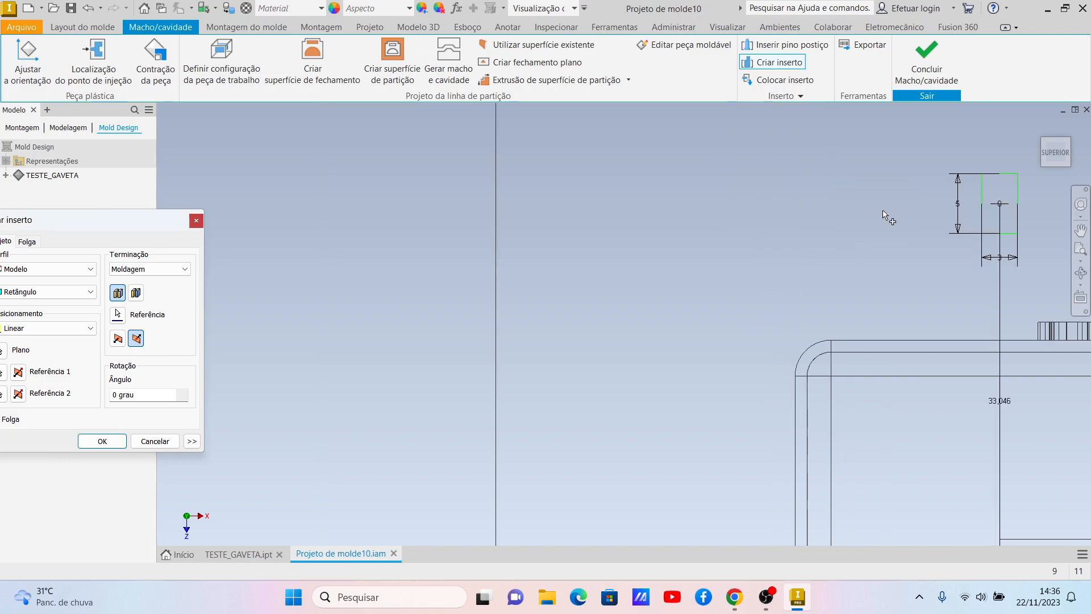
- Set the insert's vertical offset from the slot's lower edge to 0 mm
left_click(1009, 400)
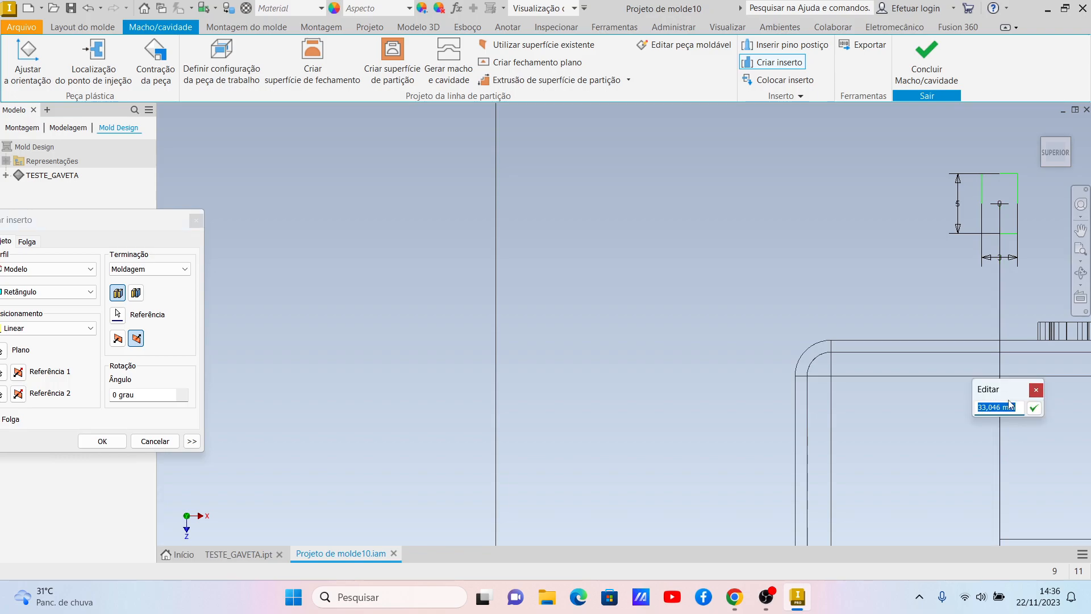
type("0")
key("Return")
scroll(1009, 401, "down", 7)
scroll(1026, 458, "up", 6)
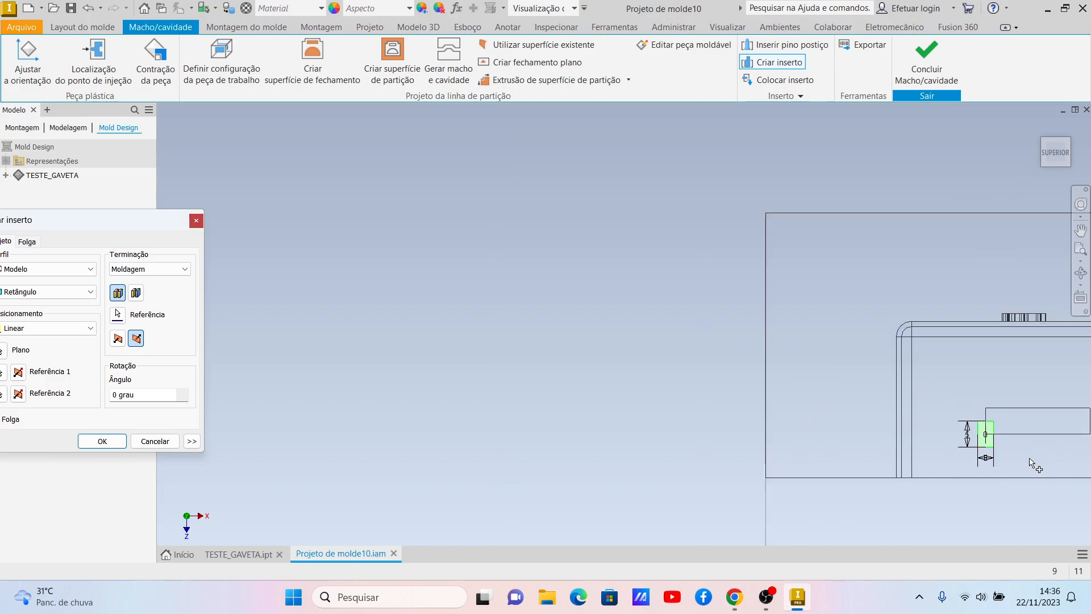
scroll(984, 420, "up", 2)
scroll(982, 418, "down", 3)
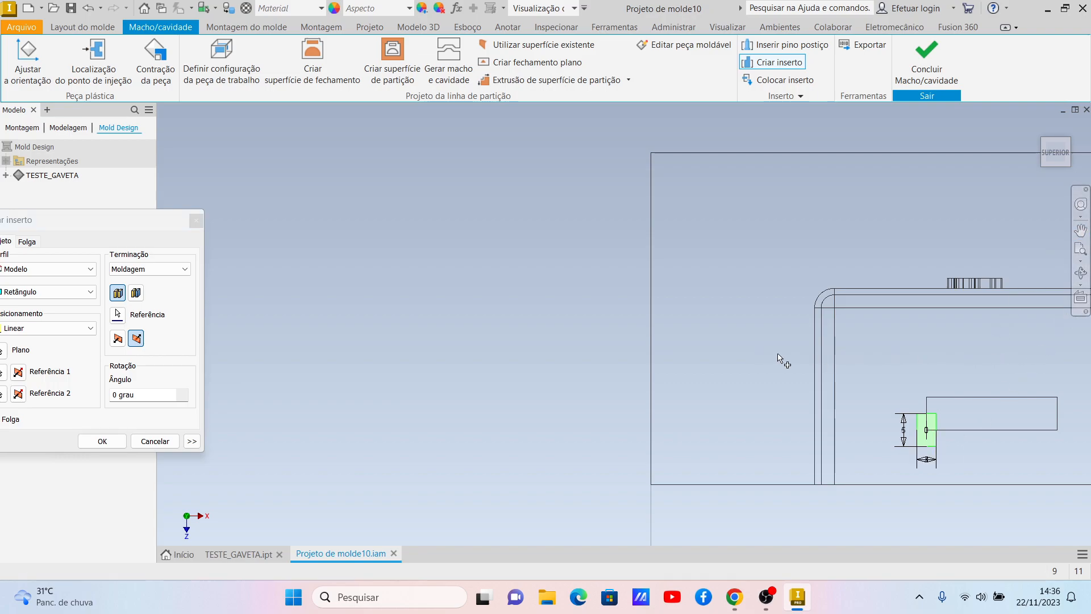
left_click(1080, 229)
left_click_drag(990, 317, 785, 347)
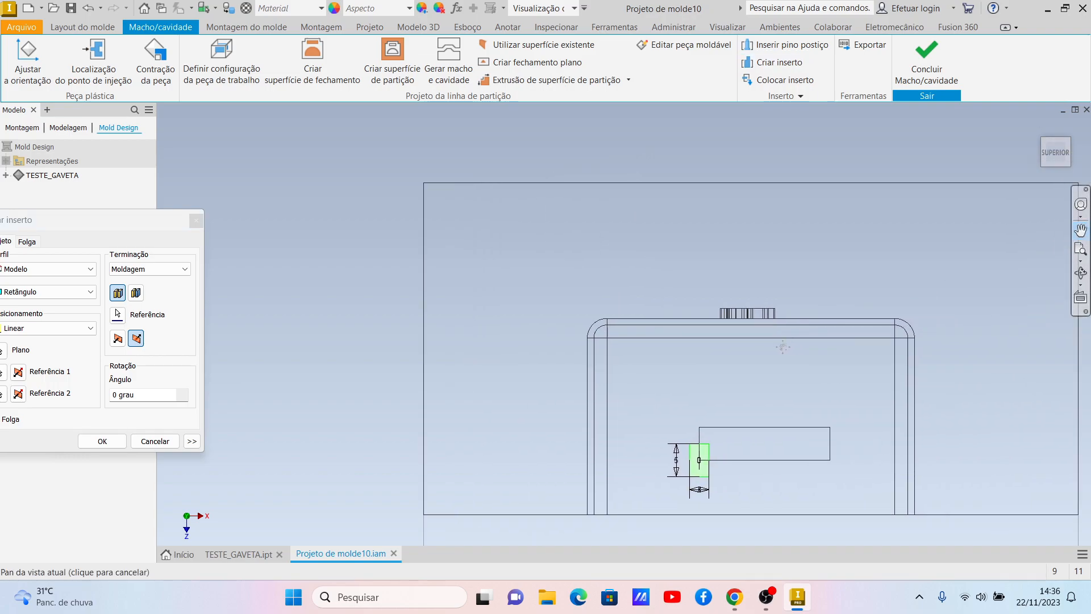
scroll(773, 466, "up", 4)
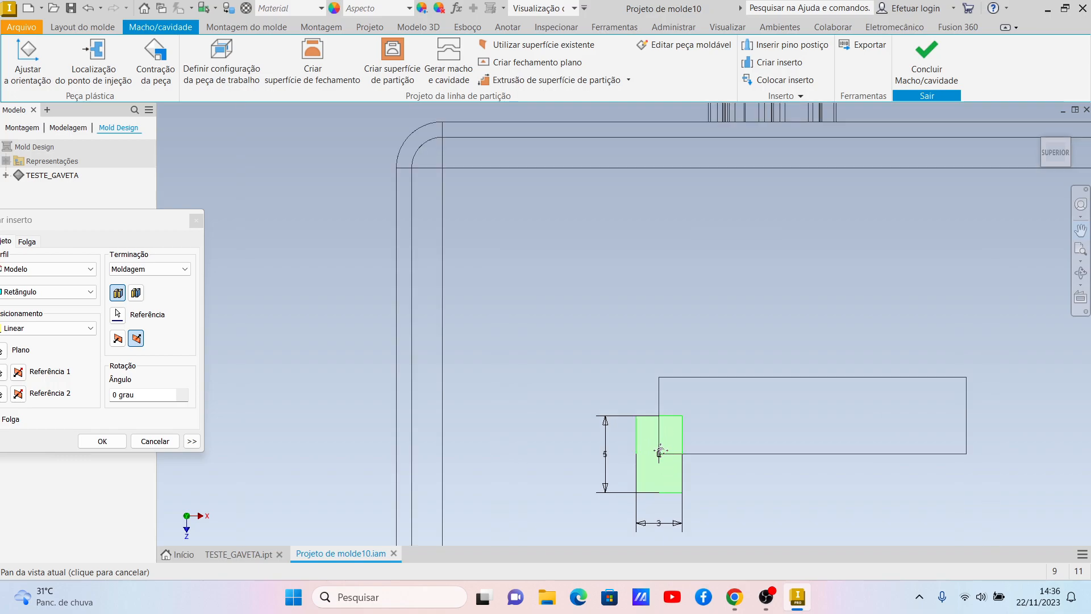
- Accept the 0 mm insert offset and finish the core/cavity editing
key("Escape")
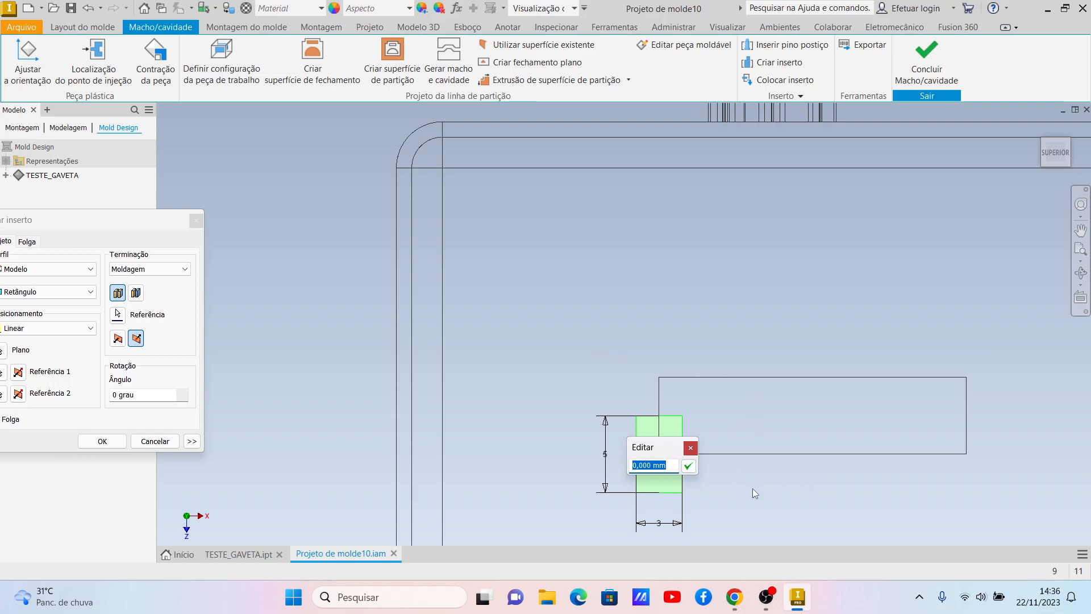
left_click(689, 466)
left_click(916, 65)
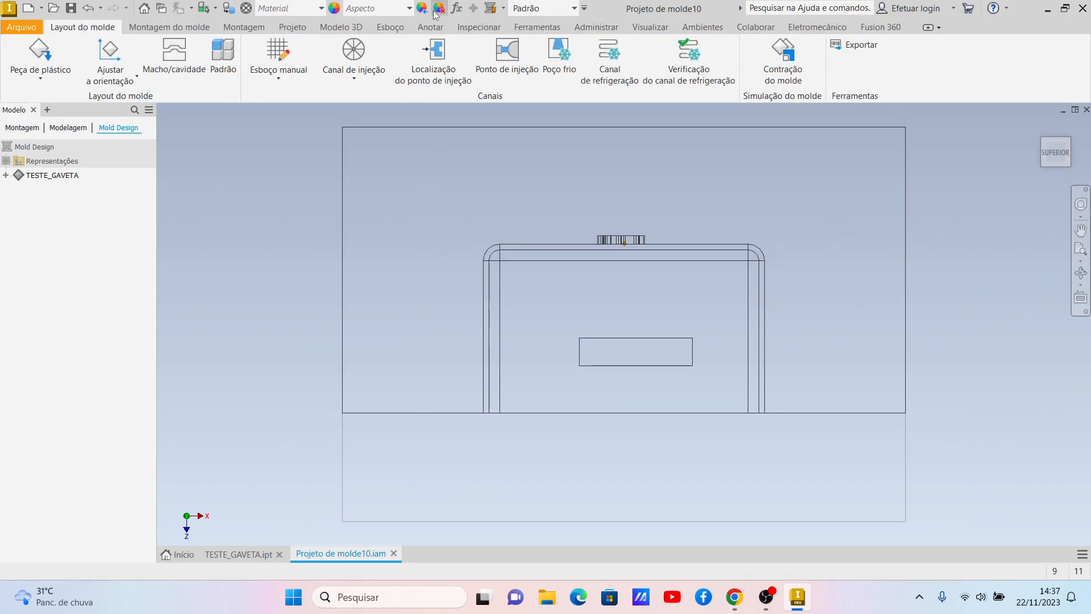
left_click(1069, 142)
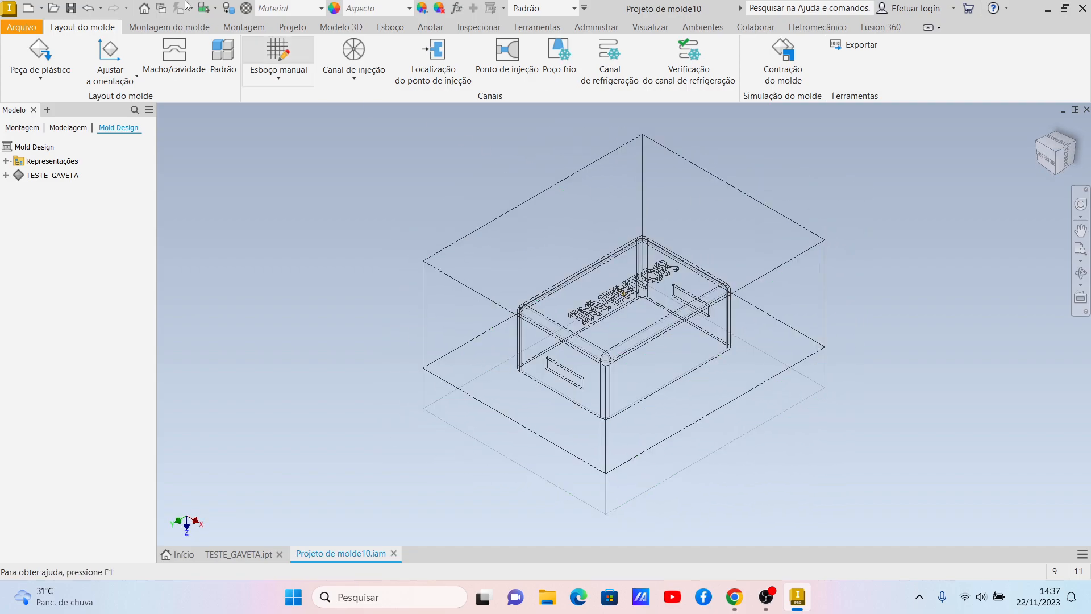
left_click(169, 27)
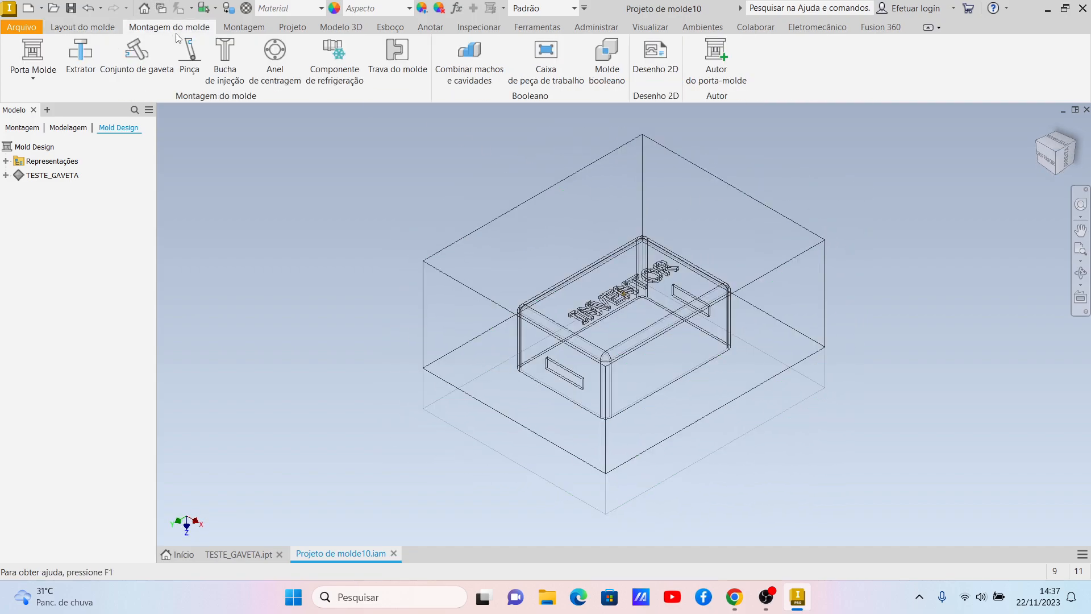
left_click(83, 26)
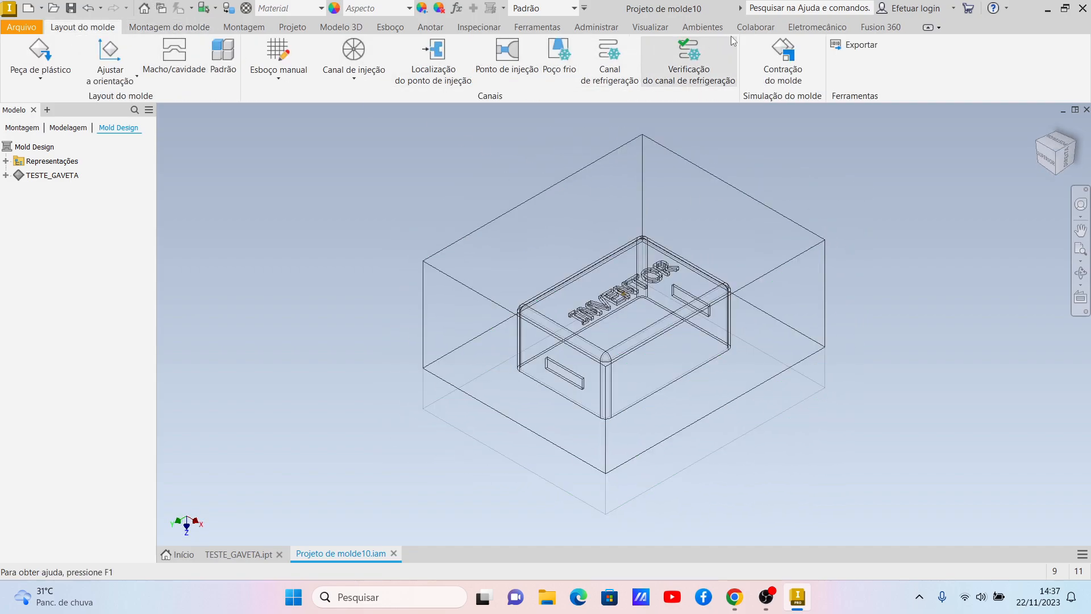
- Return to core/cavity editing and start a new insert with a Modelo rectangular profile
left_click(171, 54)
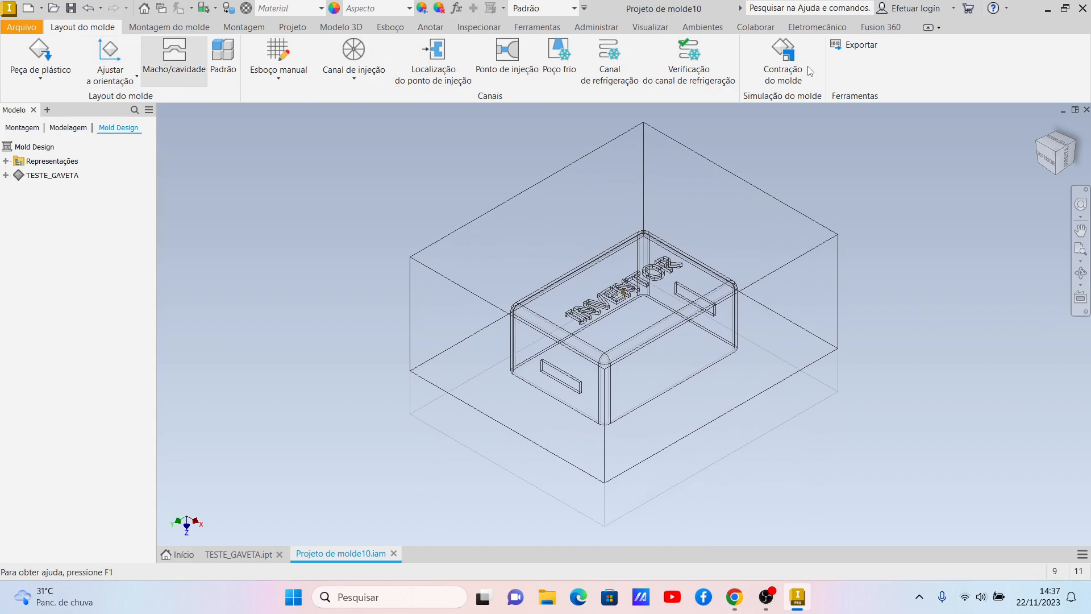
left_click(788, 63)
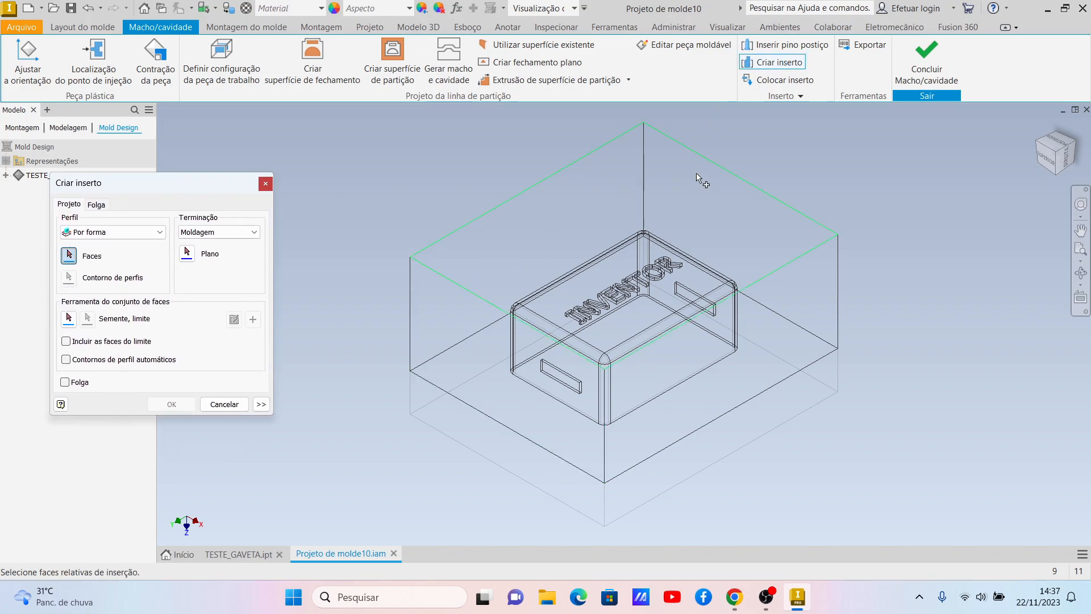
left_click(1045, 159)
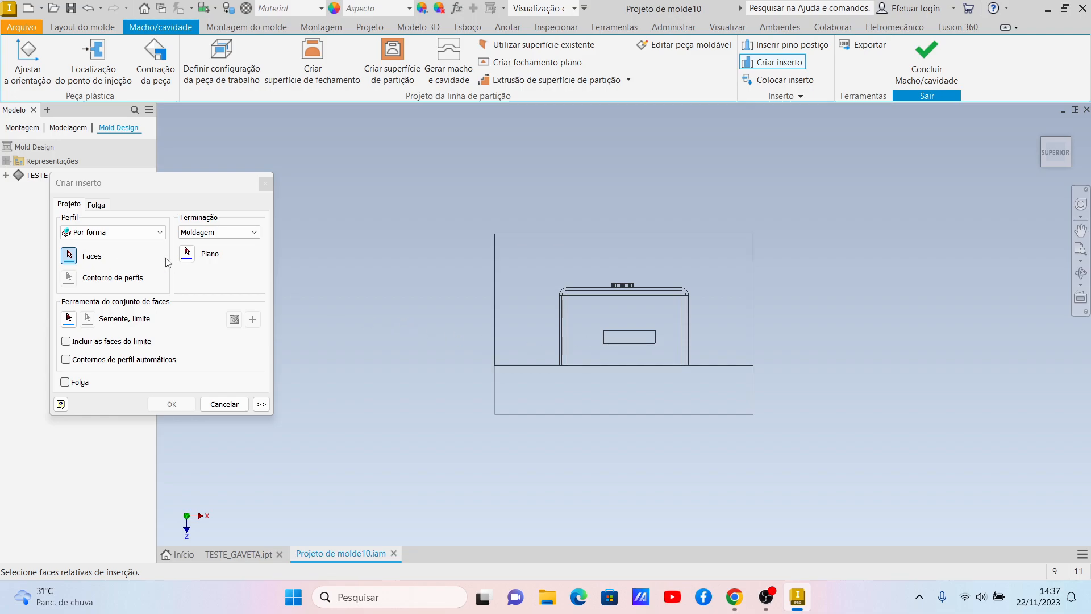
left_click(114, 232)
left_click(108, 253)
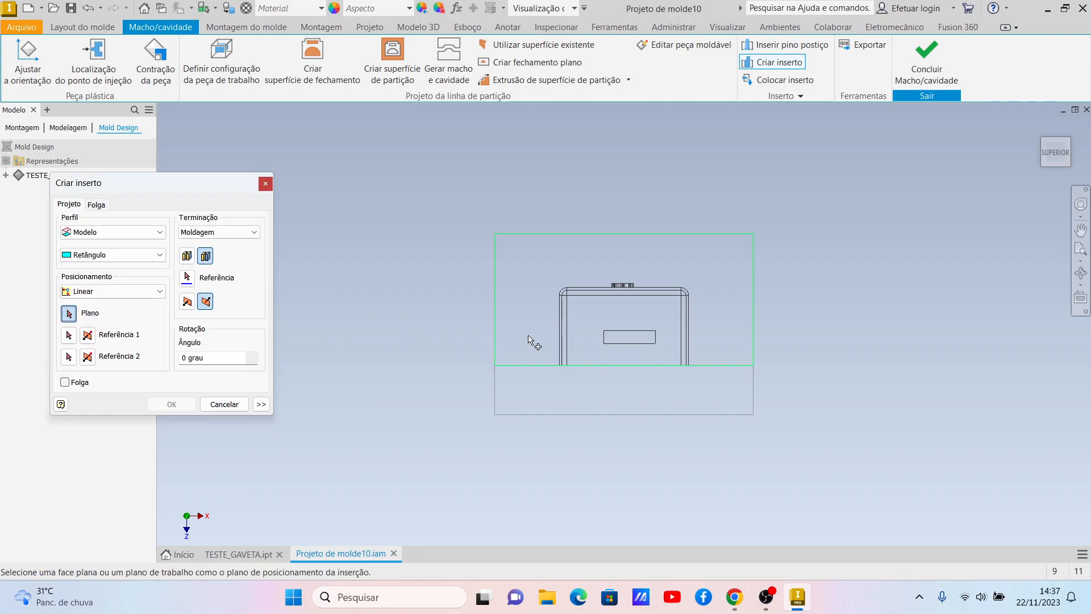
- Place the insert's rectangular profile on the mould block's end face in front of the slot opening
scroll(637, 344, "up", 3)
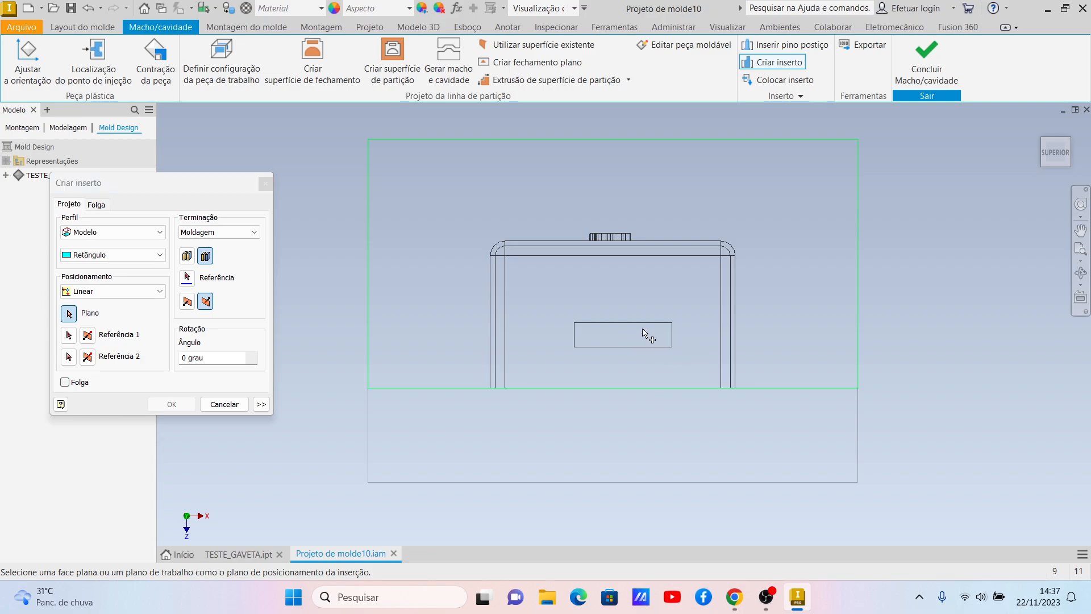
left_click(1074, 146)
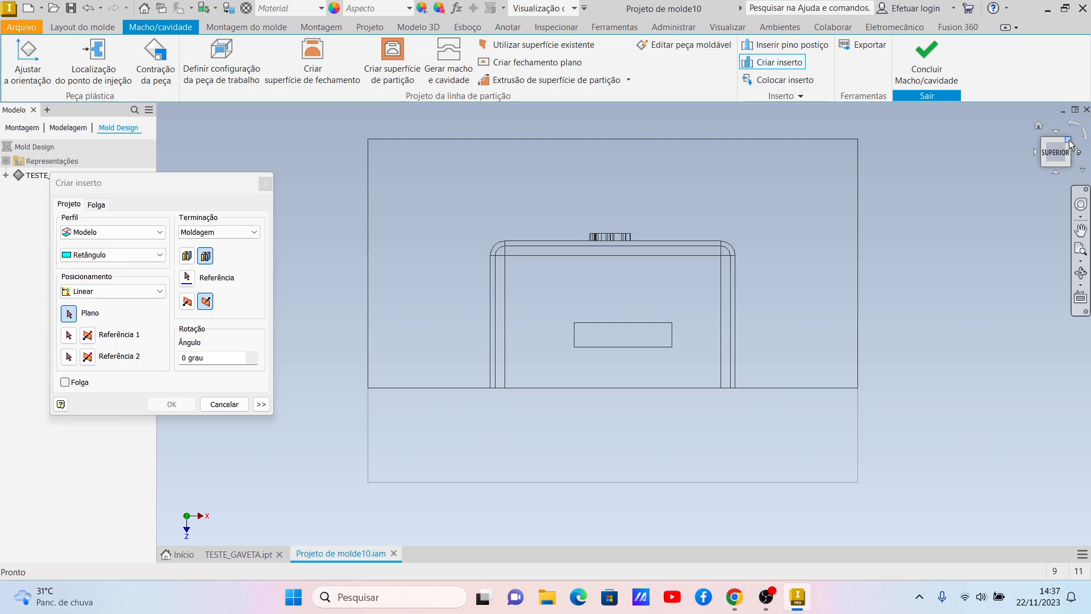
left_click(68, 335)
scroll(561, 391, "down", 5)
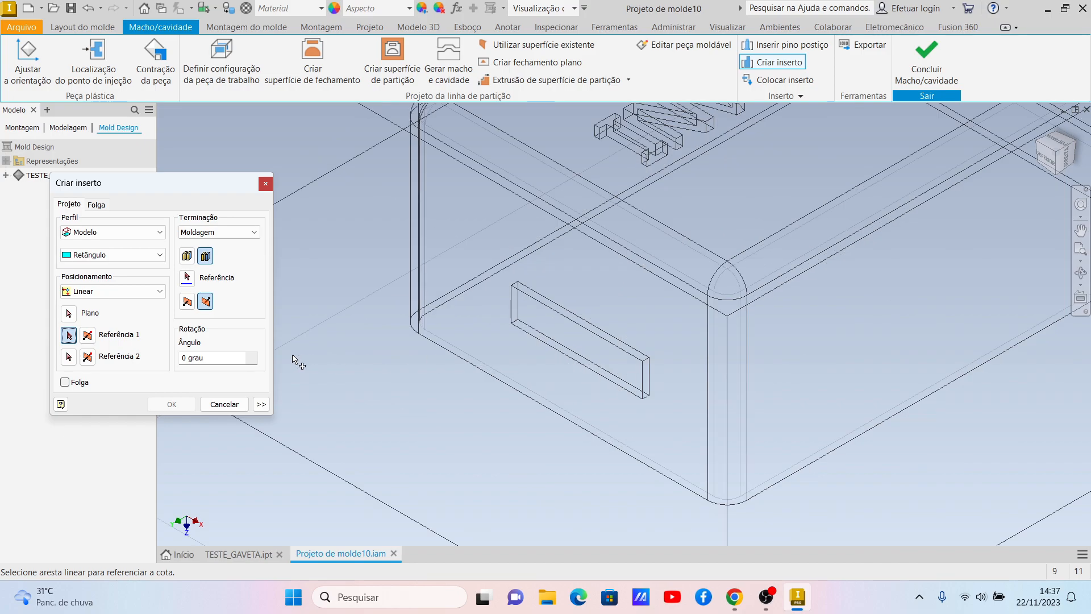
left_click(68, 313)
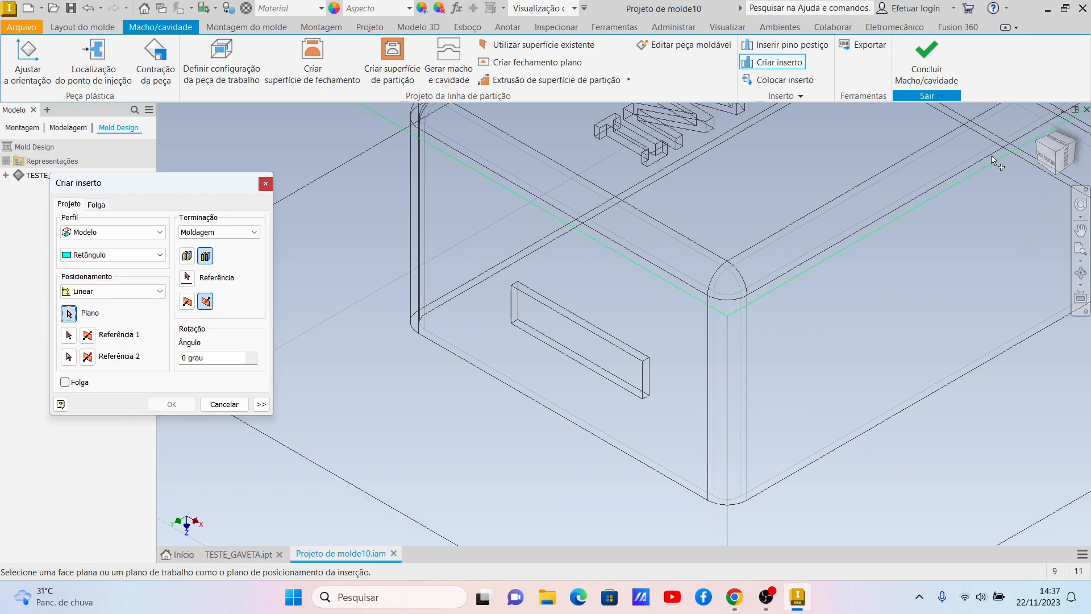
left_click(1051, 149)
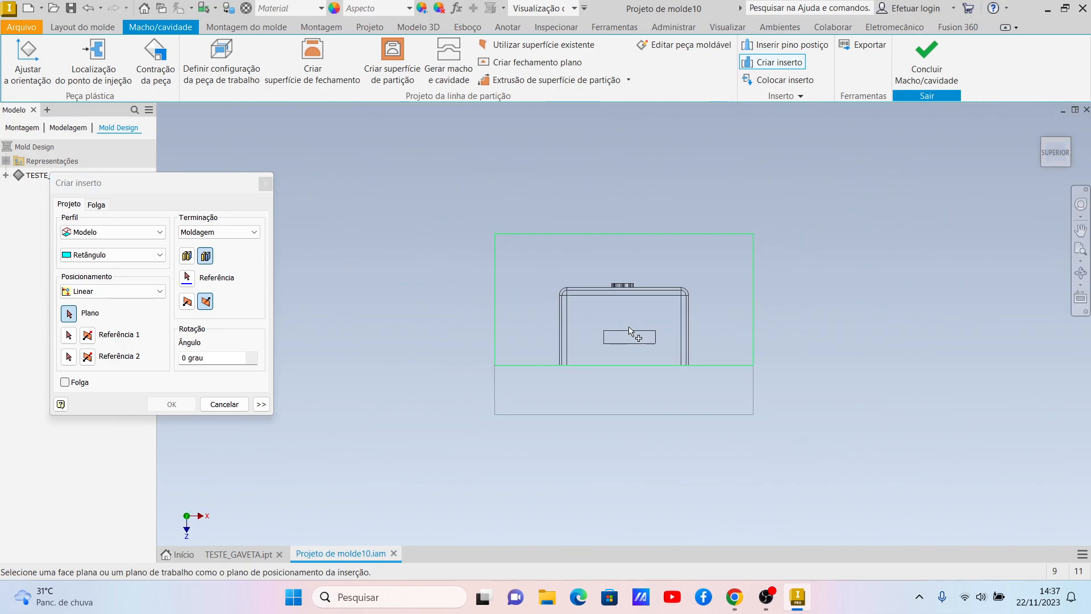
left_click(638, 340)
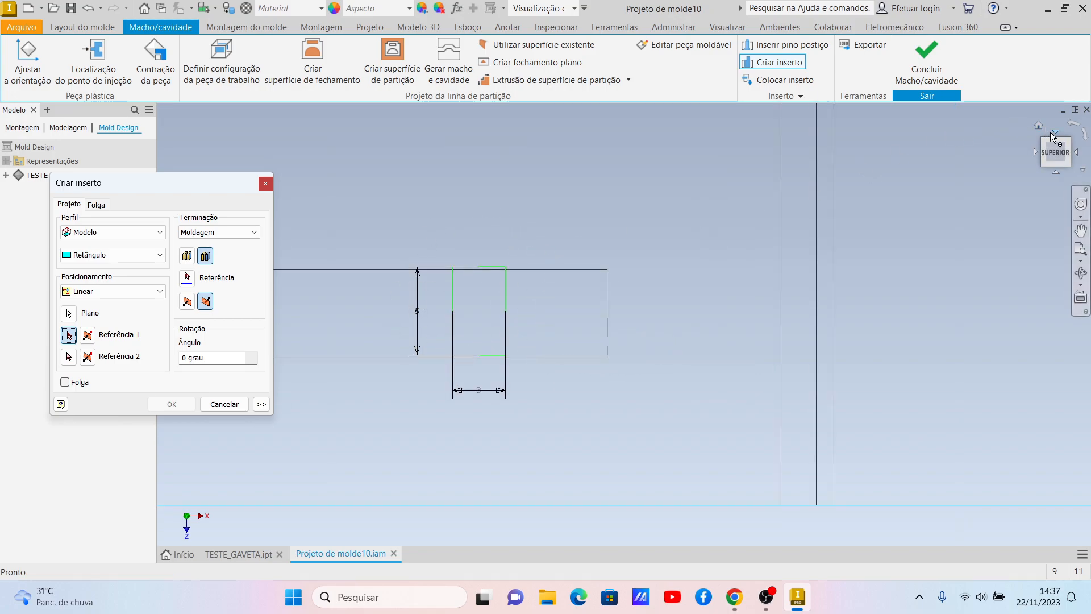
- Reference the insert's linear position to the slot's lower edge and its adjacent vertical edge
left_click(1072, 149)
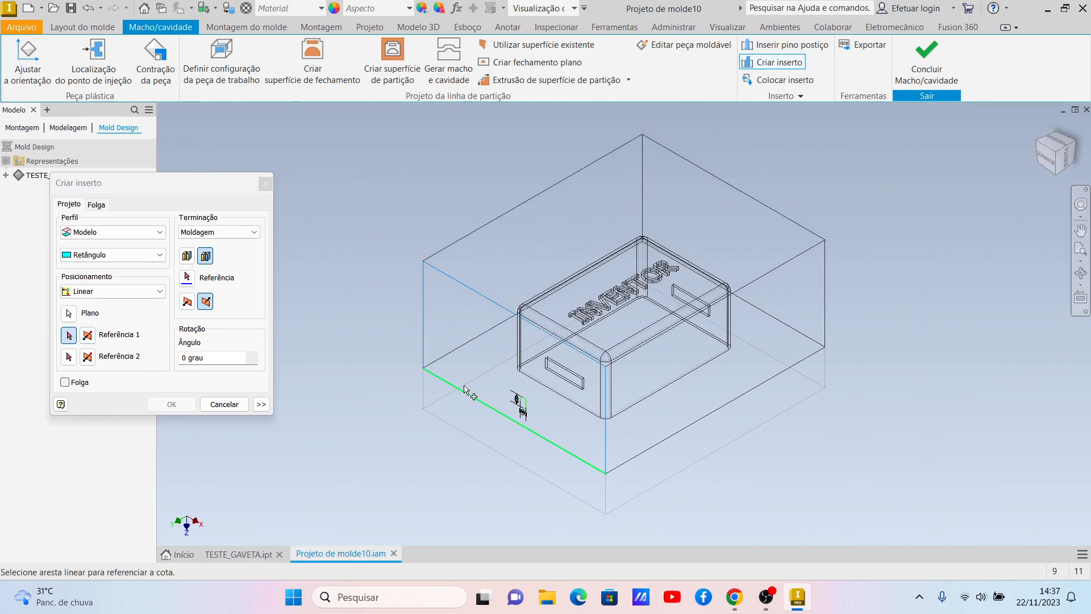
scroll(535, 402, "down", 5)
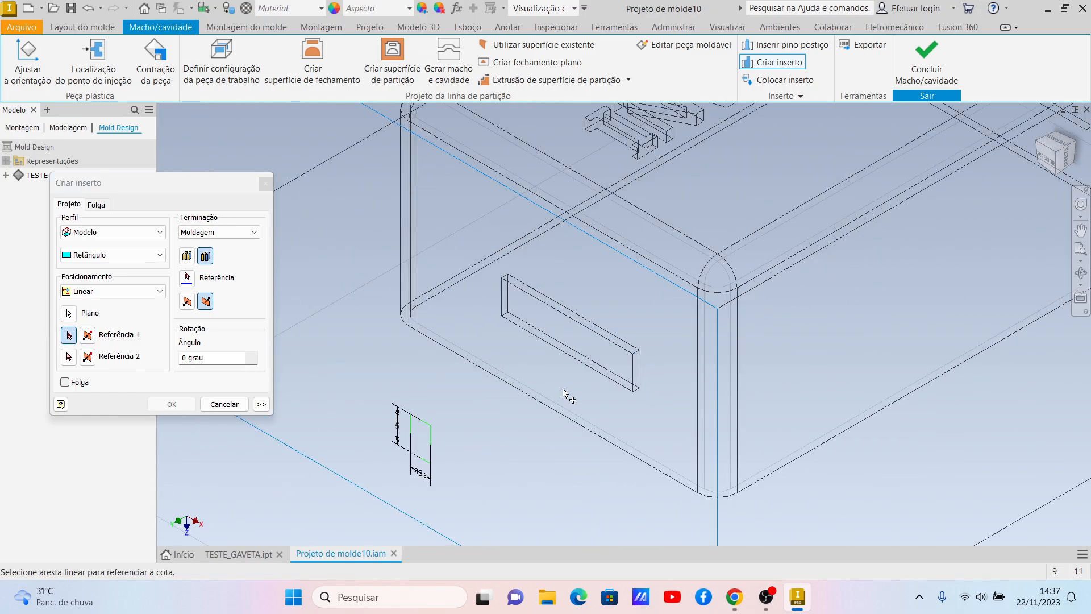
left_click(607, 255)
scroll(574, 276, "up", 4)
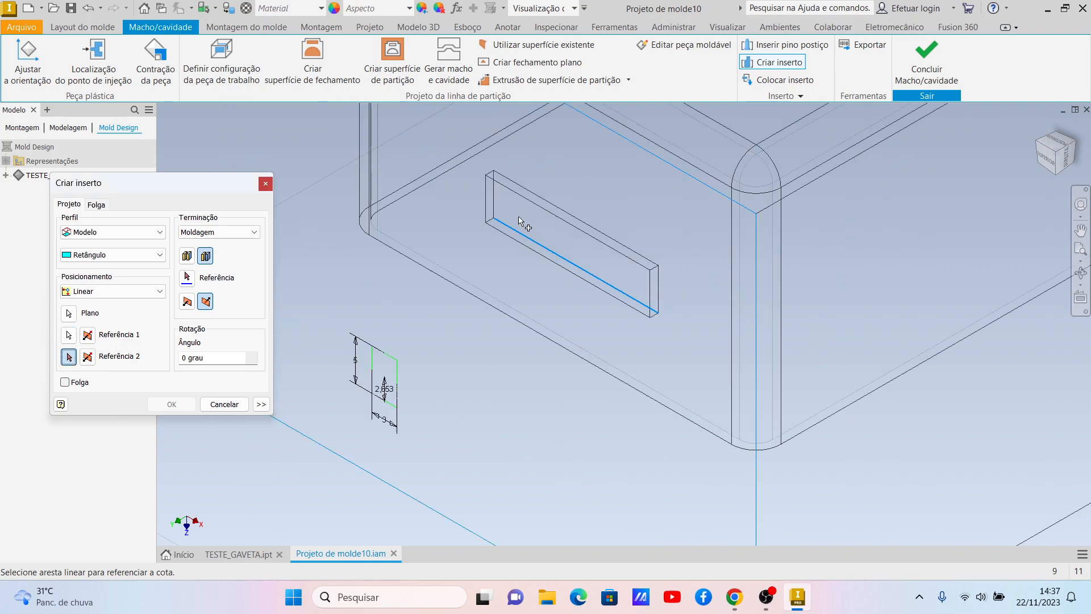
left_click(496, 206)
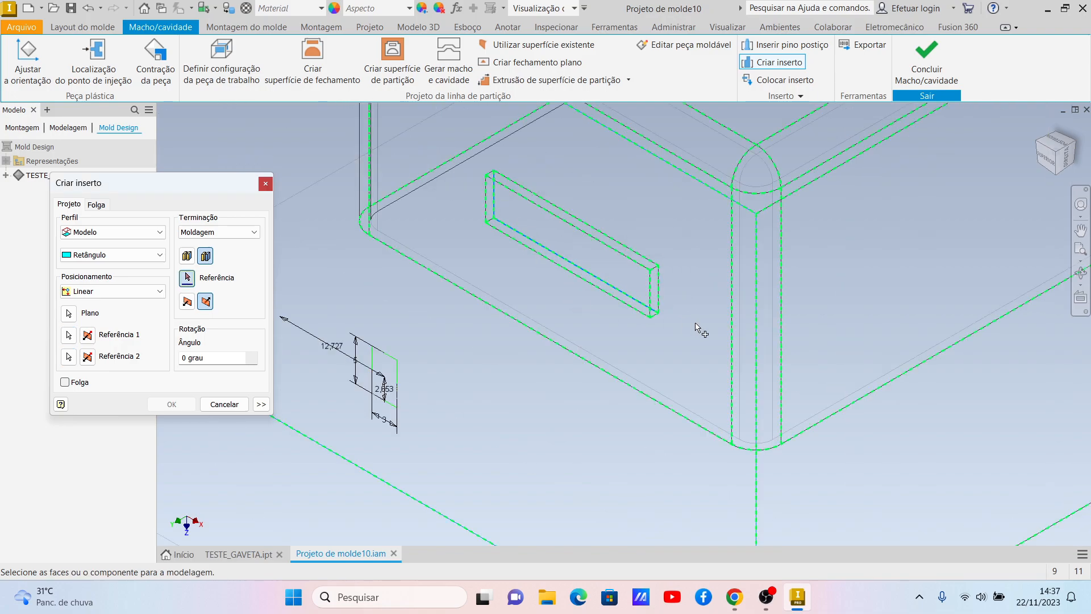
- Try to create the insert with Moldagem termination by face at the slot, then return to editing it
left_click(188, 257)
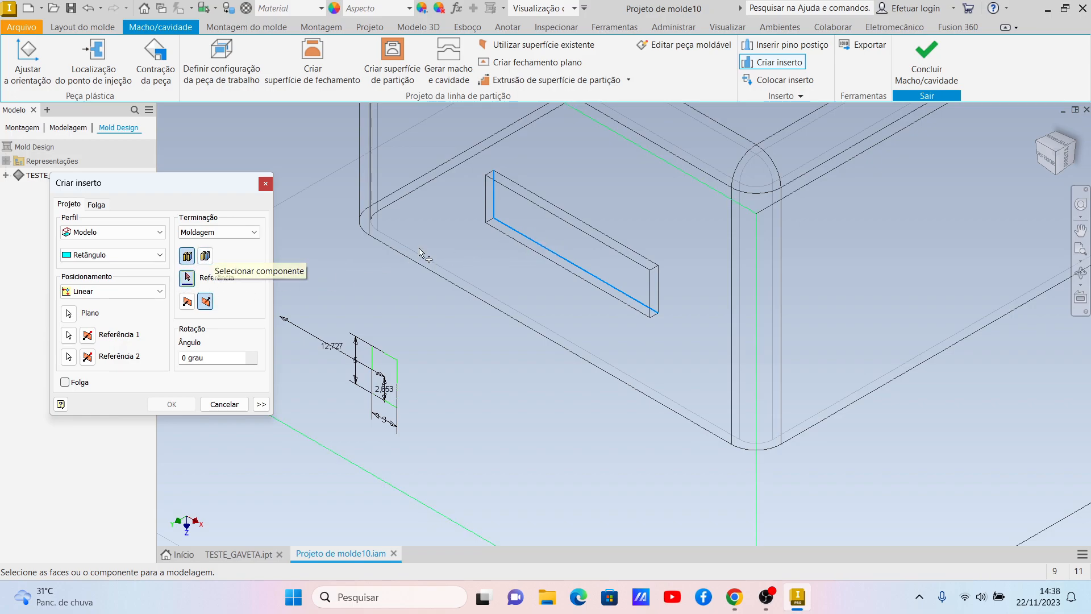
left_click(525, 222)
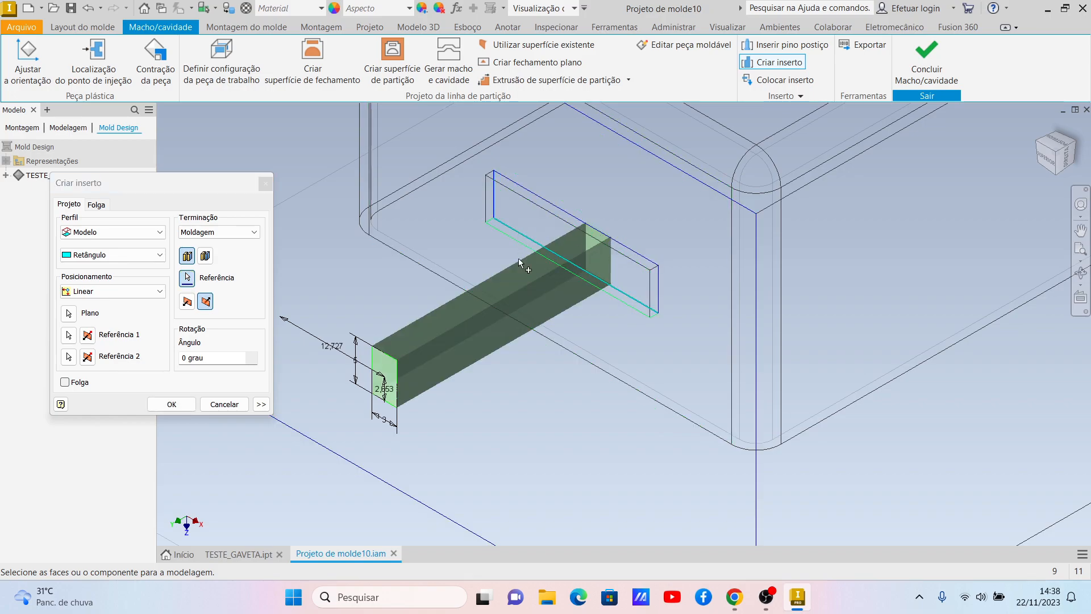
left_click(545, 262)
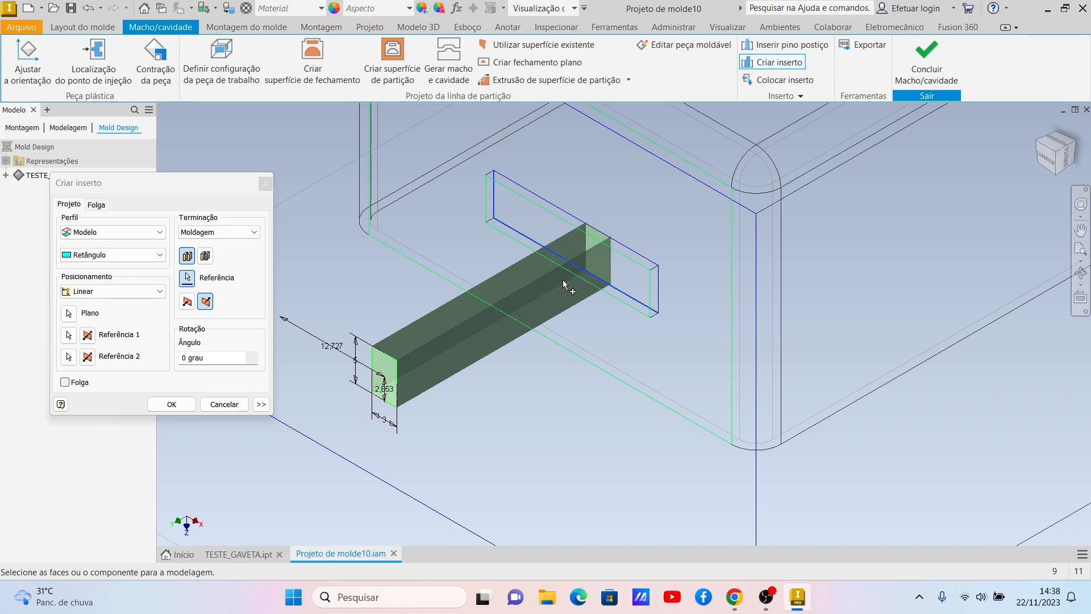
left_click(172, 405)
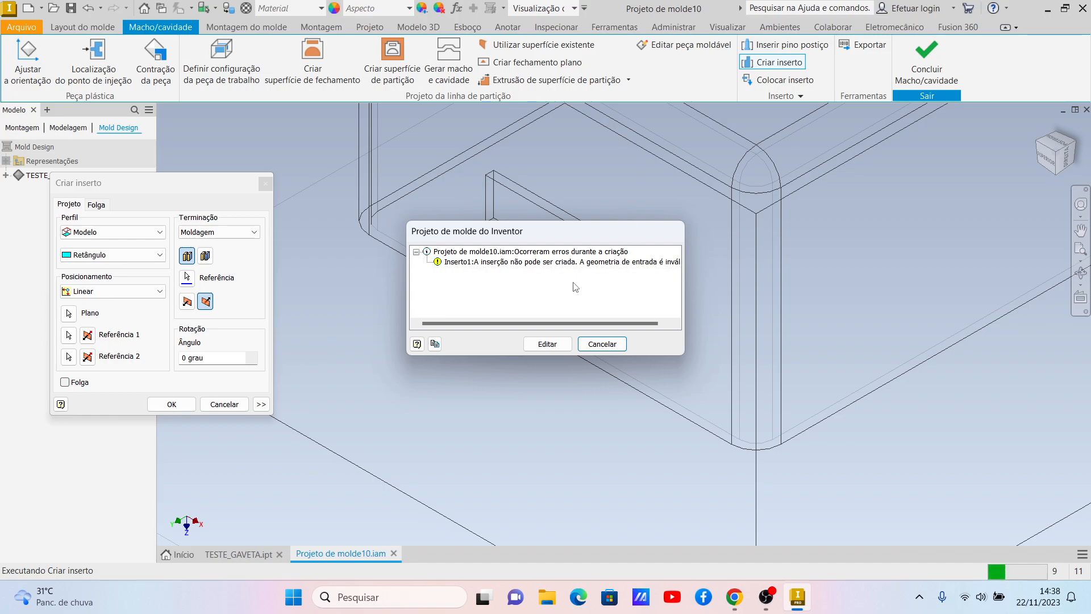
left_click(563, 344)
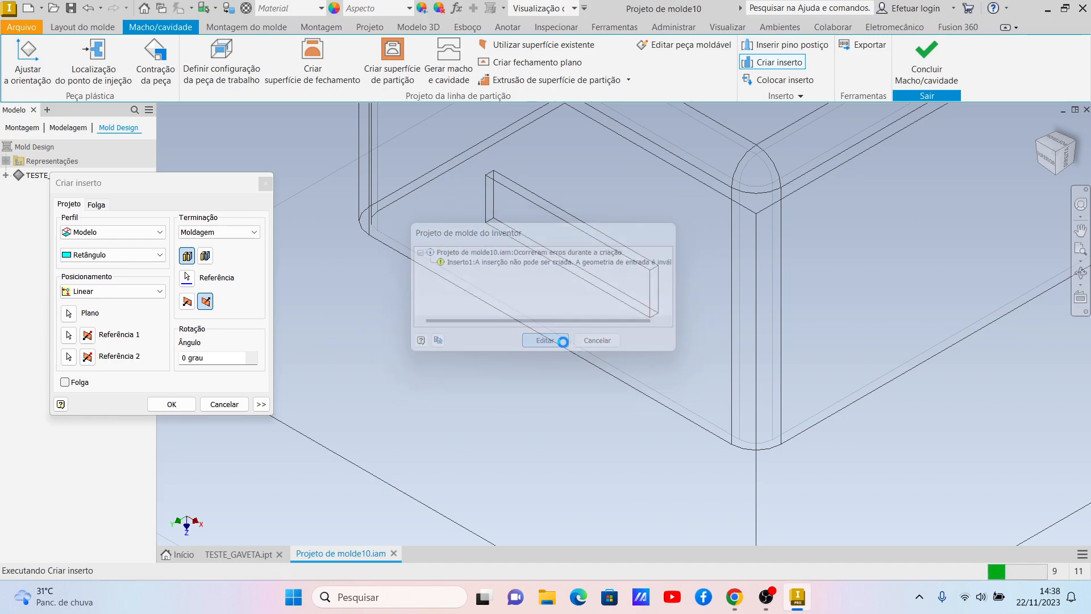
- Set the insert's horizontal and vertical offsets from the slot edges to 0 mm
left_click(1041, 156)
scroll(619, 370, "up", 10)
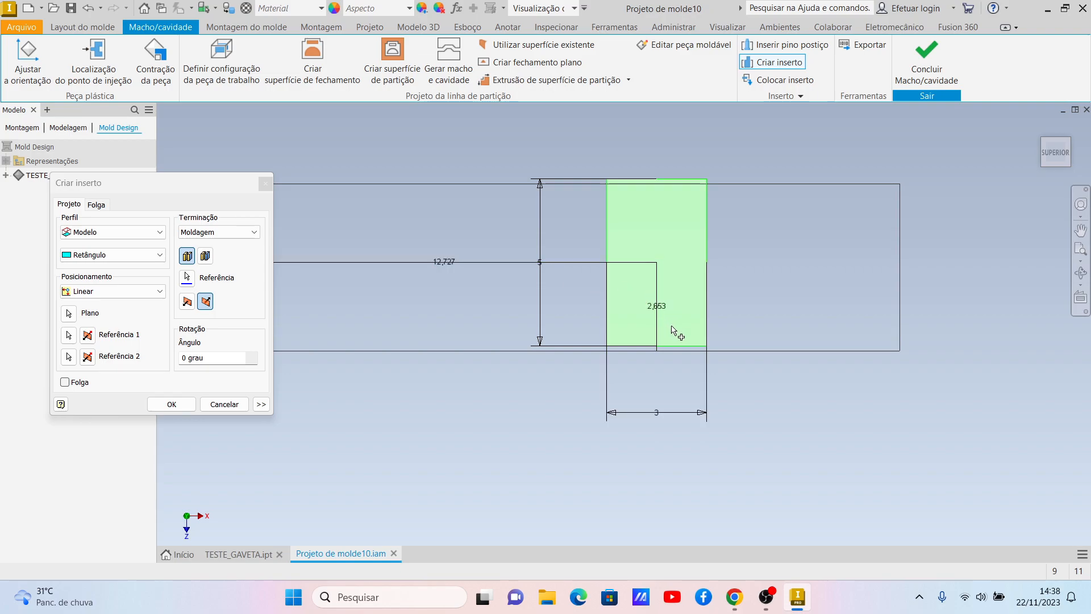
double_click(529, 264)
type("0")
key("Return")
scroll(620, 302, "down", 5)
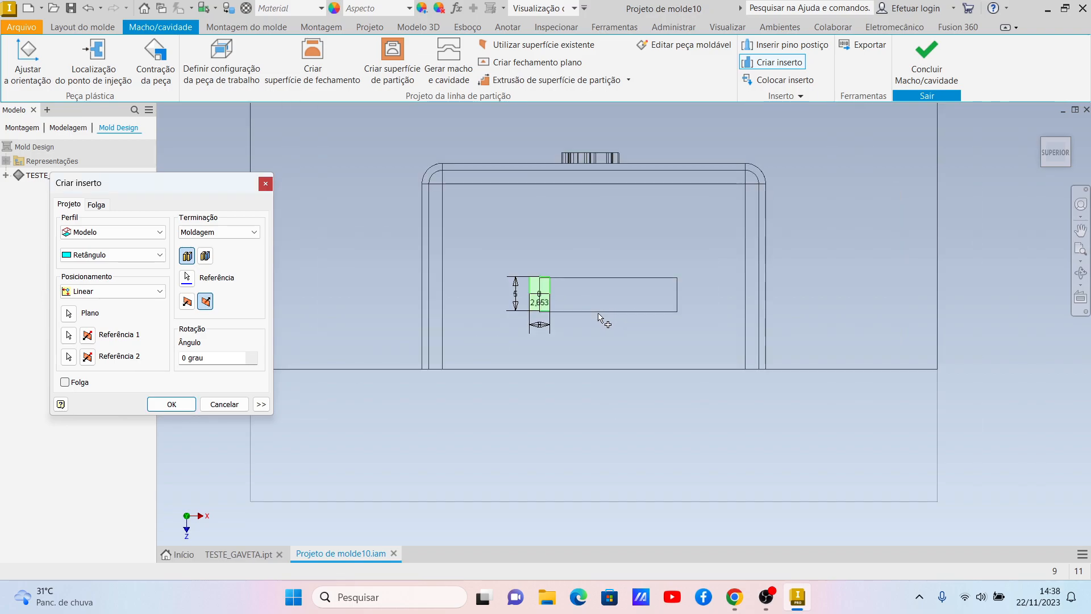
scroll(602, 313, "up", 4)
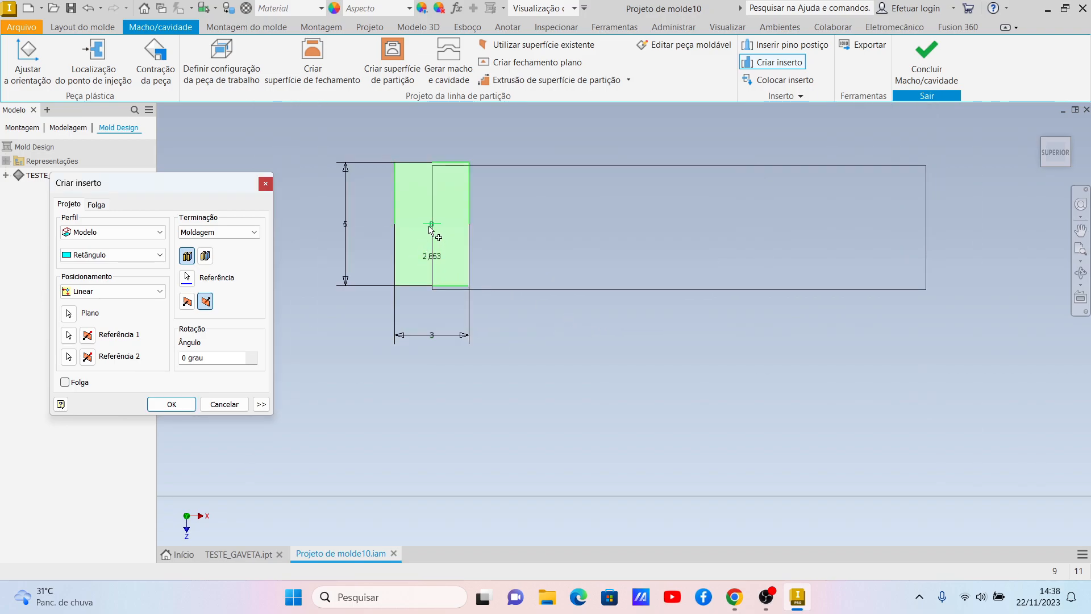
double_click(428, 258)
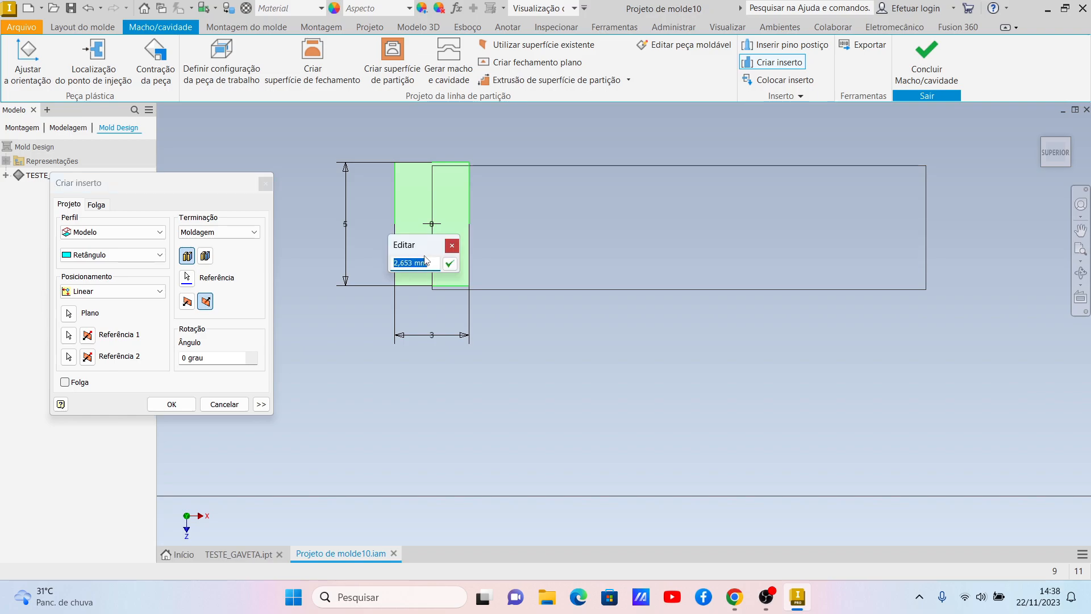
type("0")
key("Return")
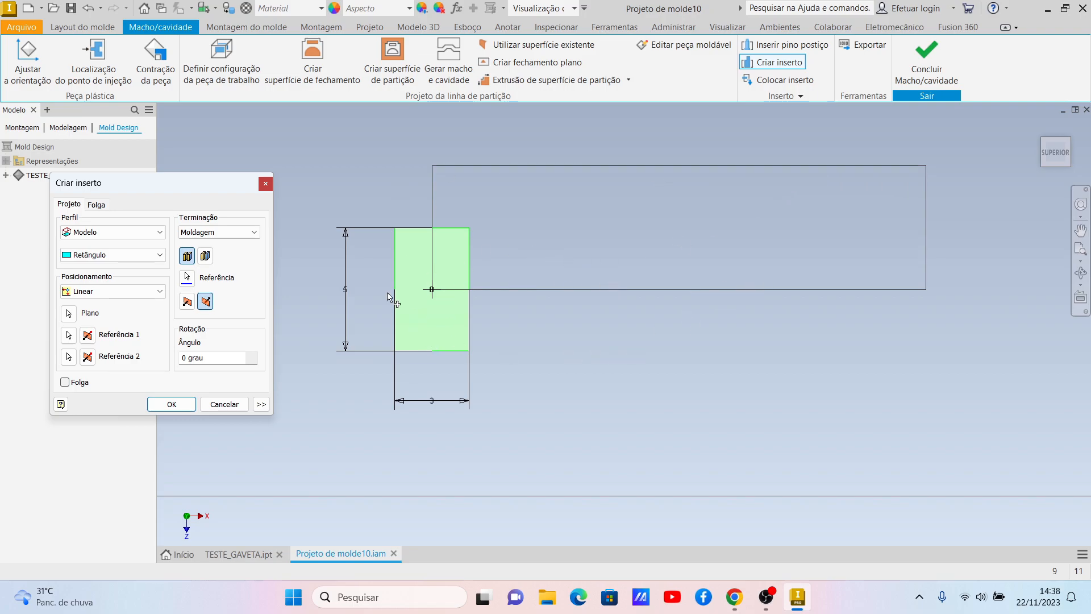
- Set the insert's vertical offset from the slot's lower edge to 2,5 mm and its horizontal offset from the vertical edge to 10 mm
double_click(432, 291)
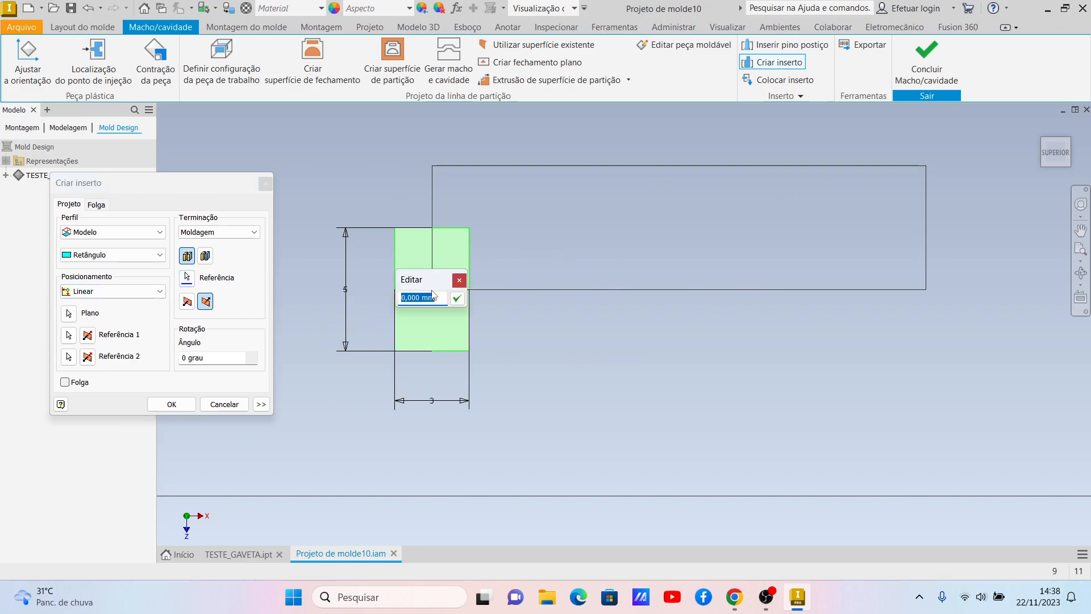
type("2,5")
key("Return")
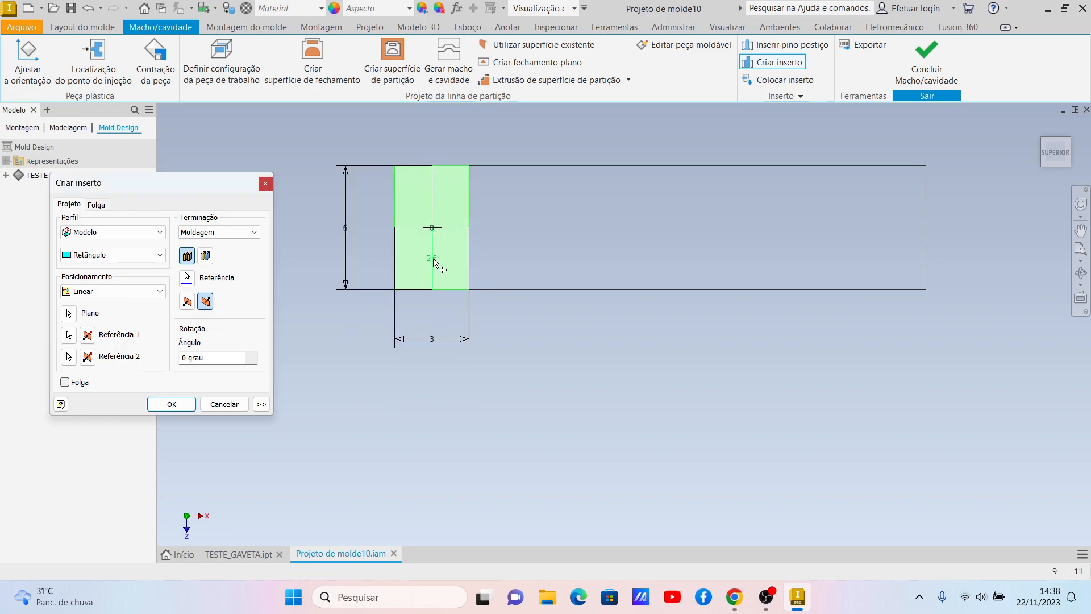
double_click(430, 230)
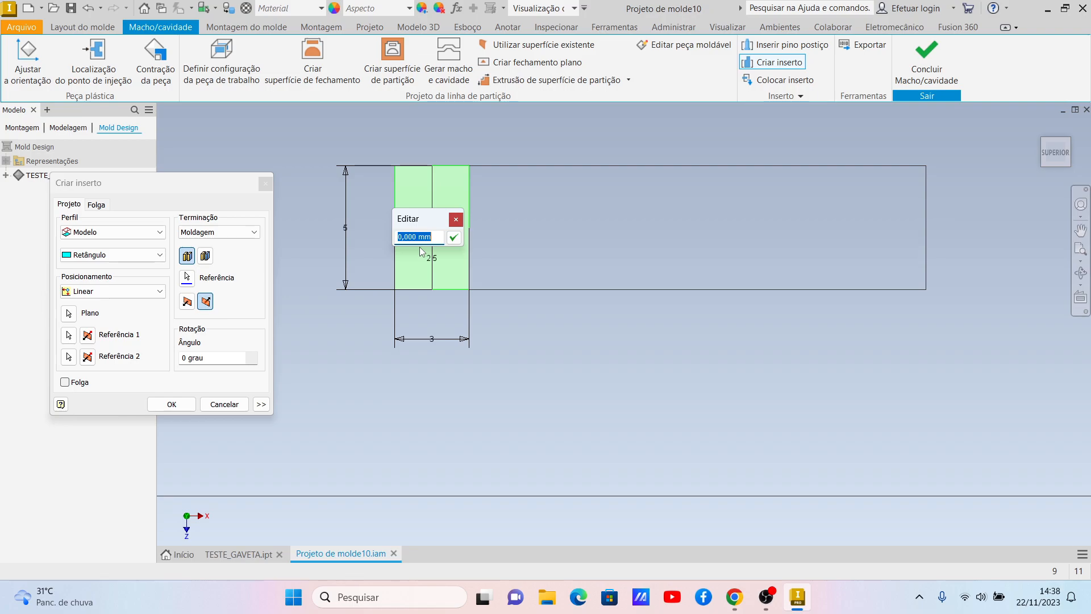
type("10")
key("Return")
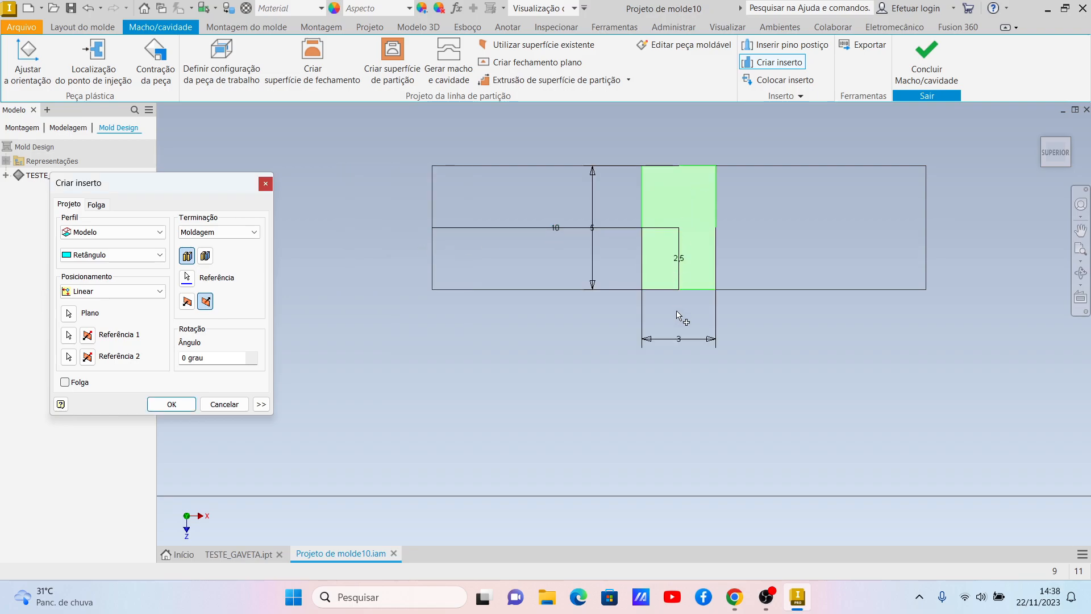
- Set the insert rectangle's width to 5 mm
double_click(677, 339)
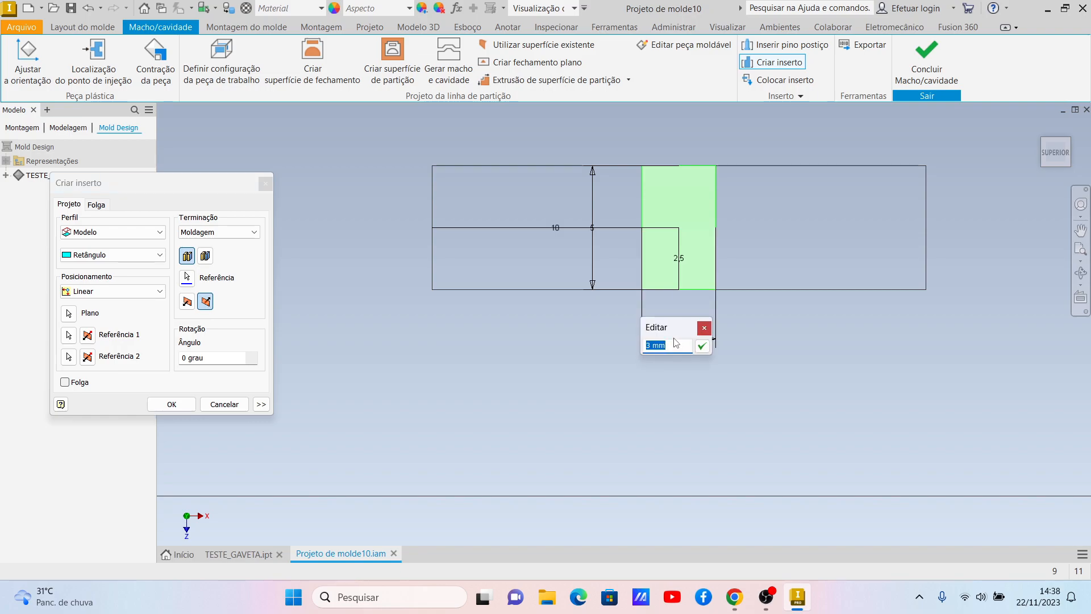
type("5")
key("Return")
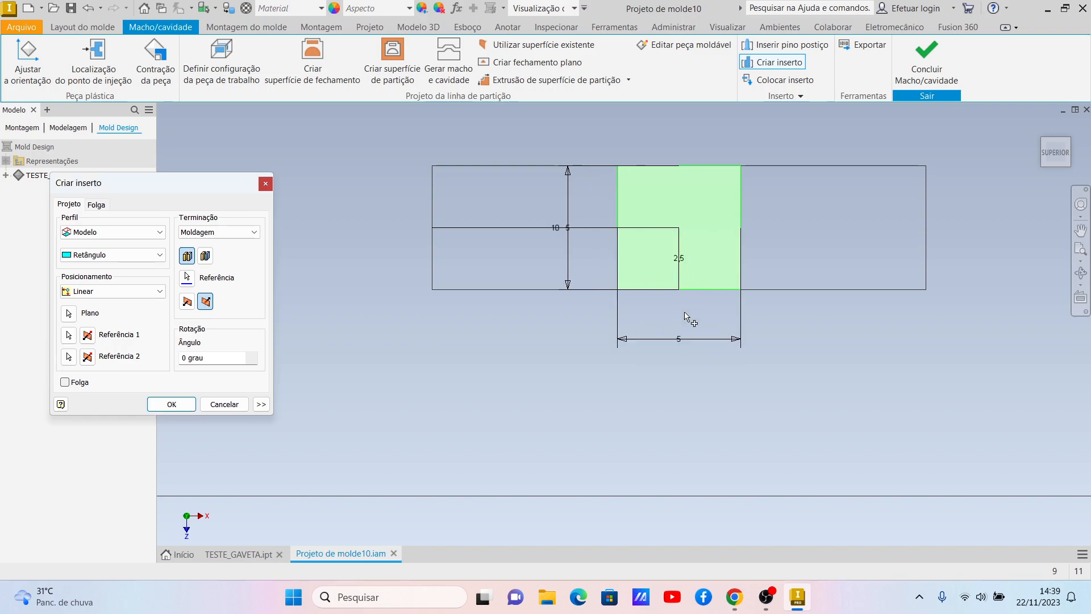
- Set the insert rectangle's width to 20 mm so it spans the whole slot
double_click(680, 339)
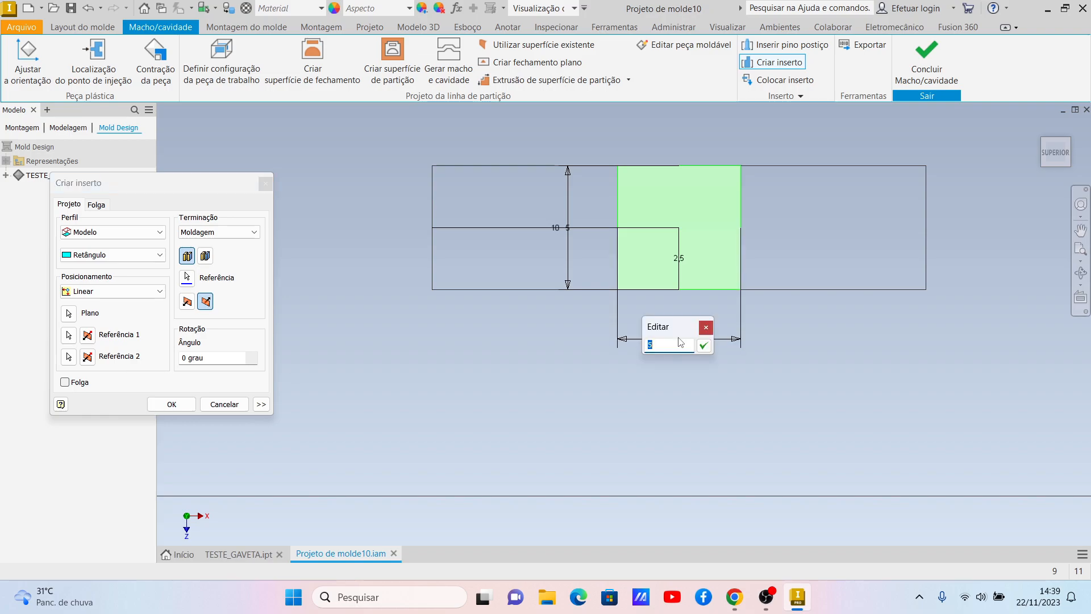
type("20")
key("Return")
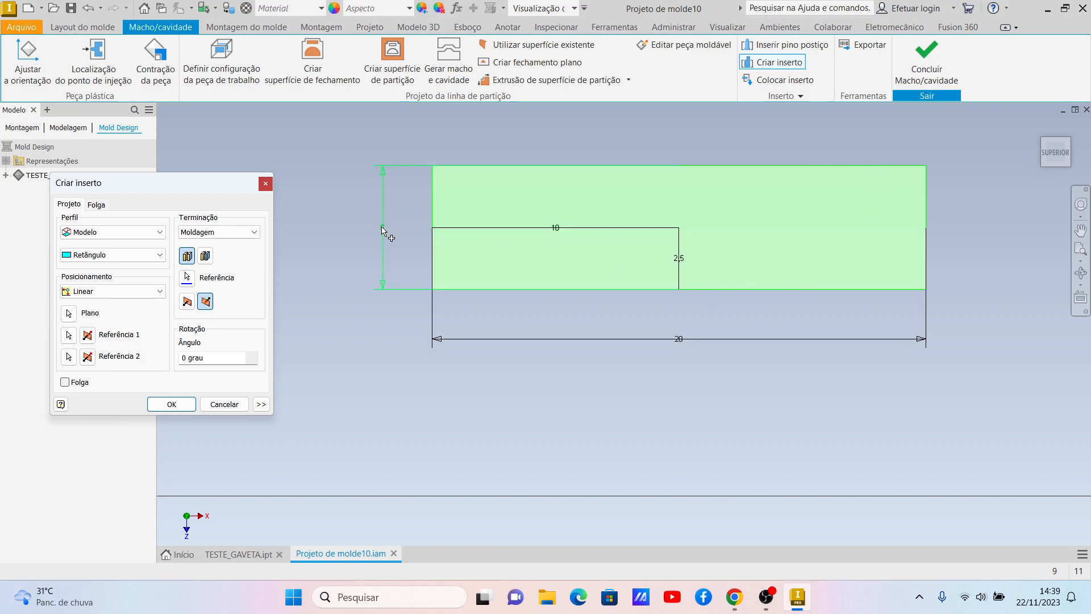
- Create the rectangular insert and finish the core/cavity editing
left_click(177, 404)
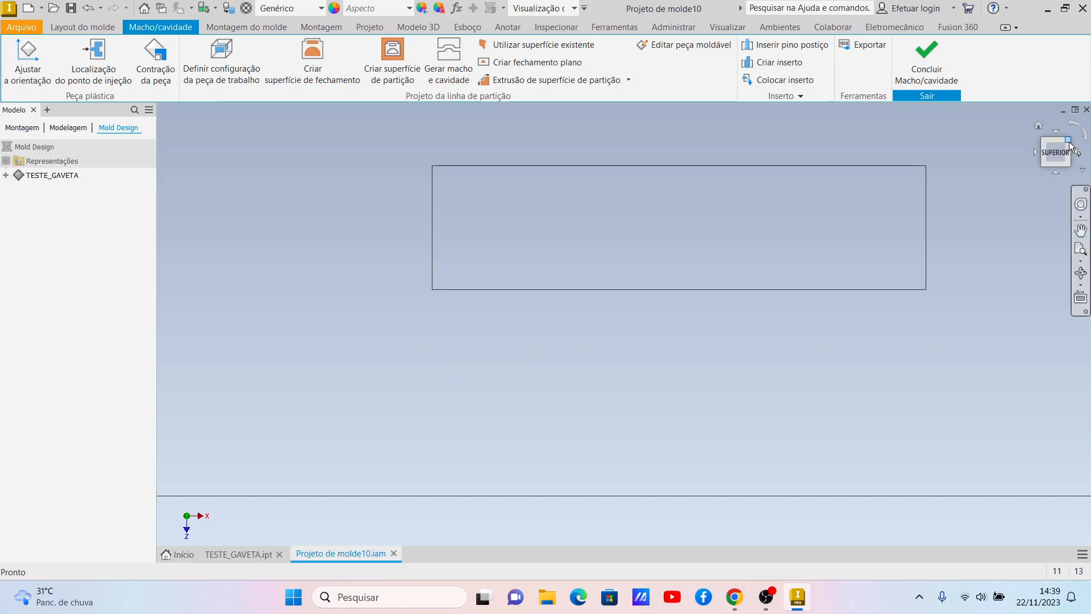
left_click(949, 77)
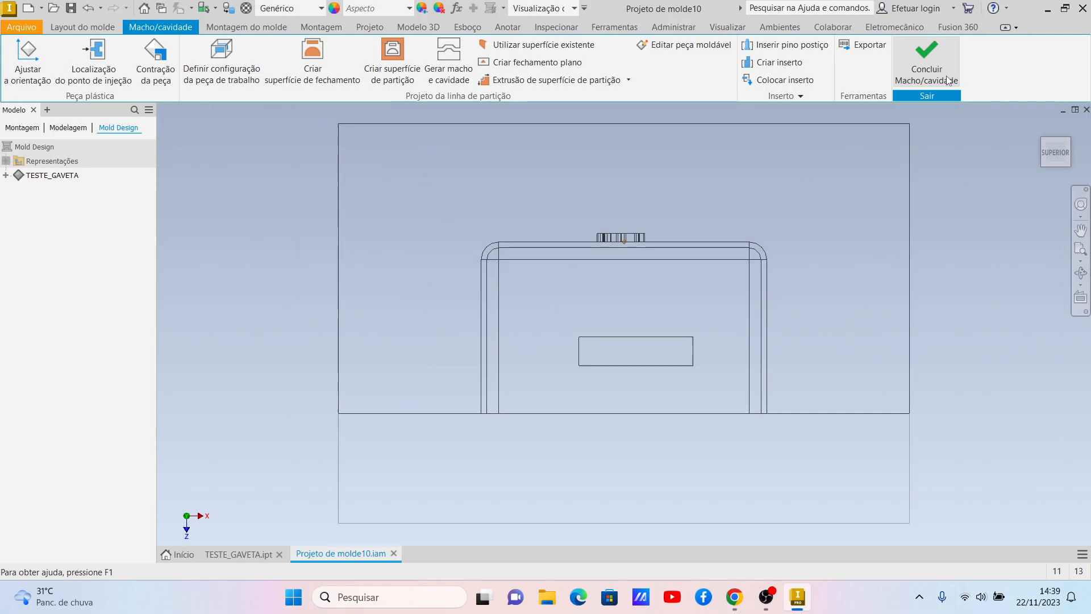
left_click(1068, 142)
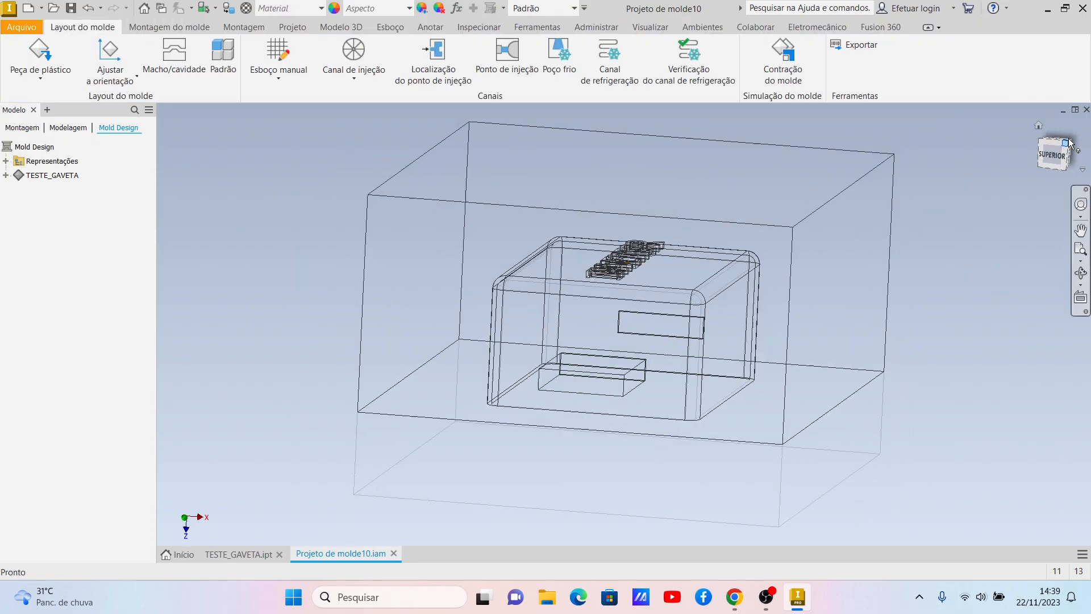
- Set the mould assembly's visual style to shaded with hidden edges (Sombreado com arestas ocultas)
scroll(536, 407, "down", 5)
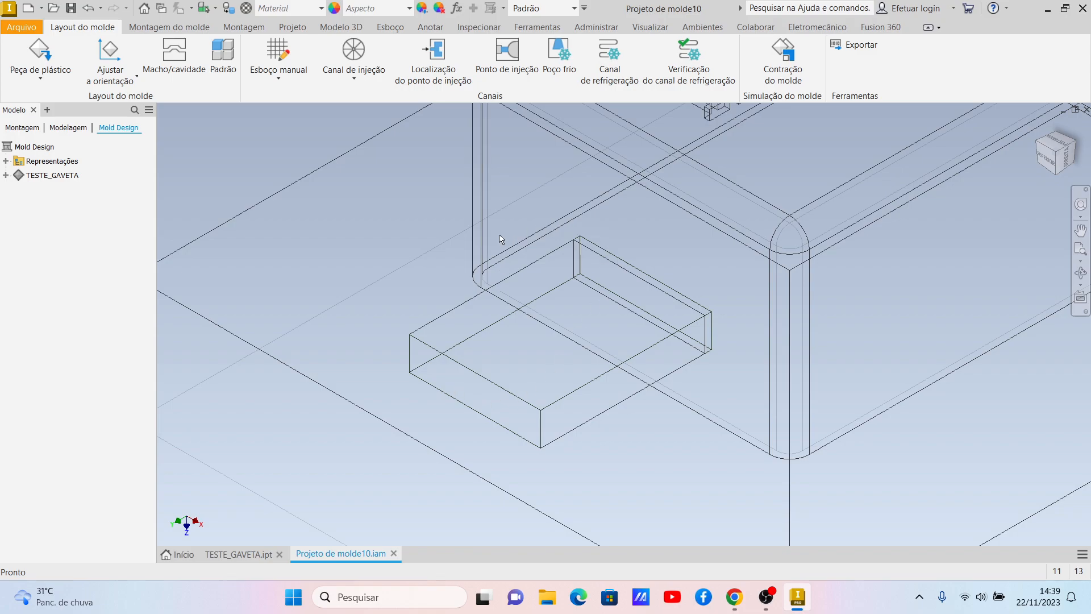
left_click(630, 27)
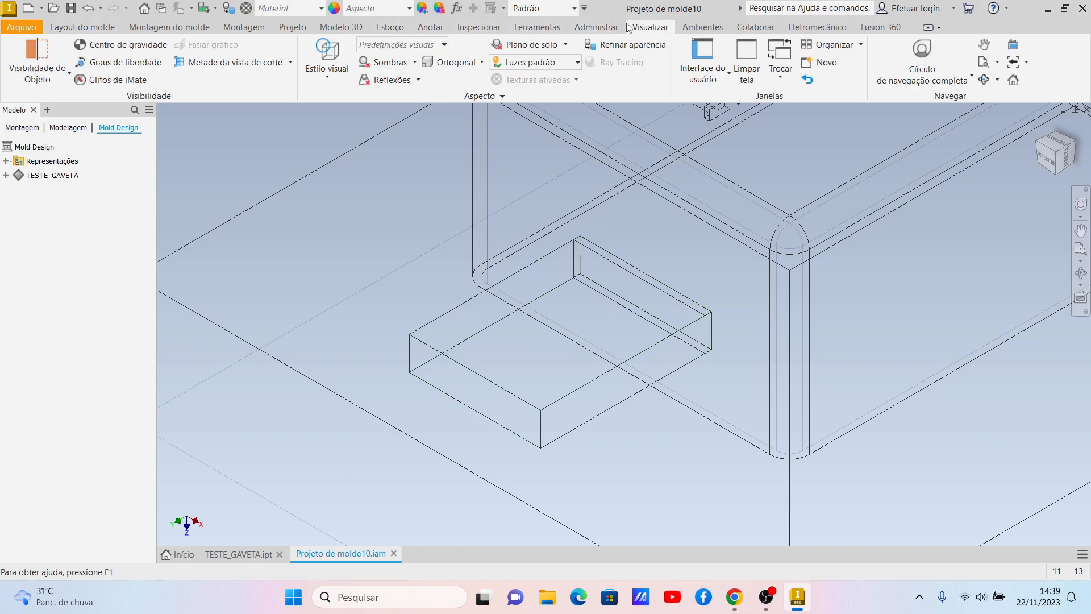
left_click(349, 72)
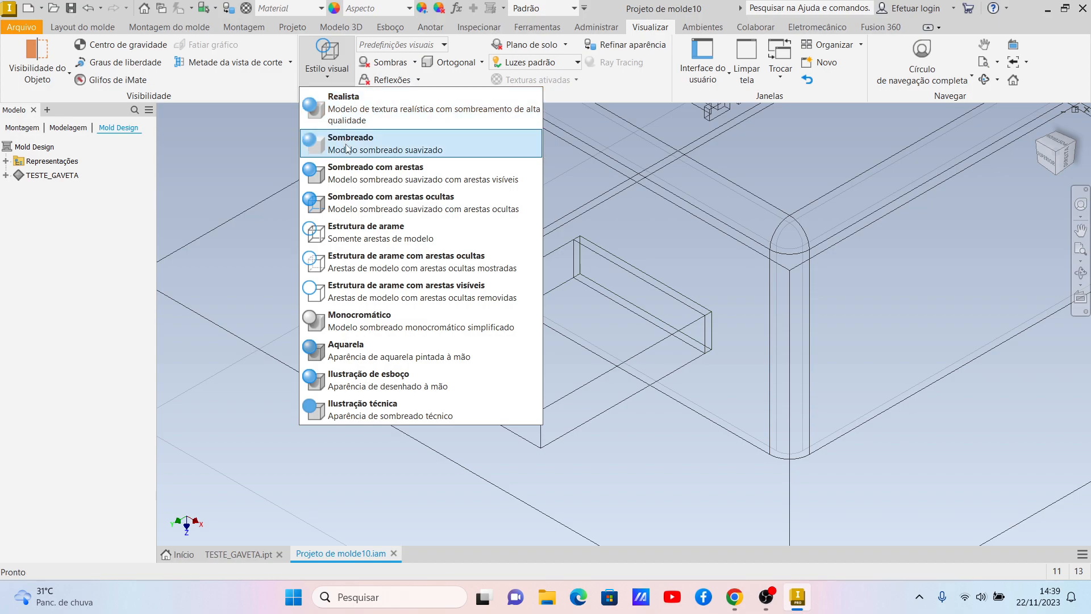
left_click(351, 199)
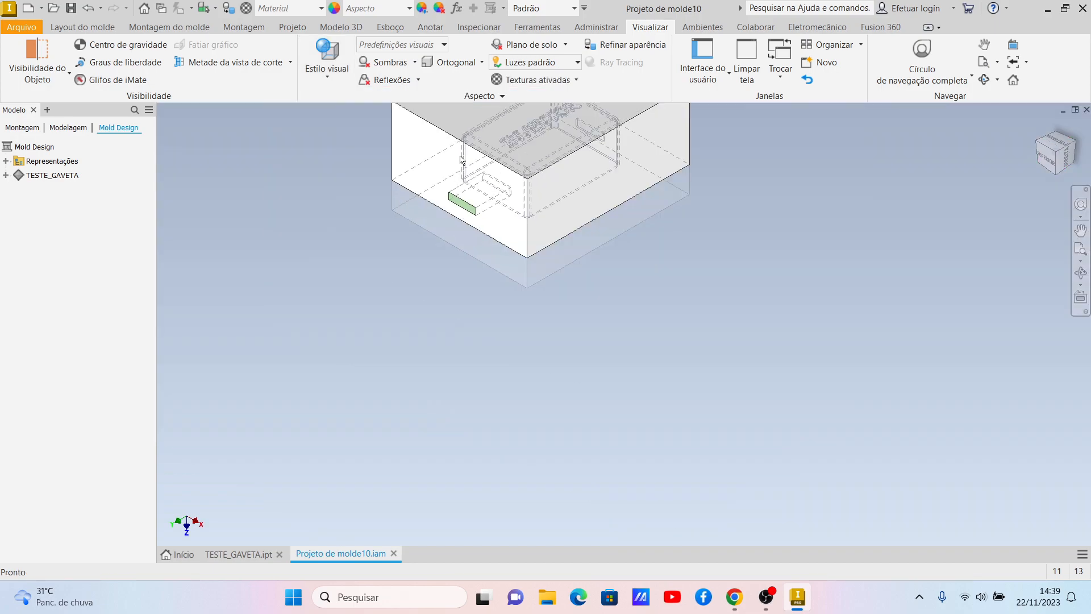
scroll(480, 197, "down", 5)
scroll(494, 161, "up", 6)
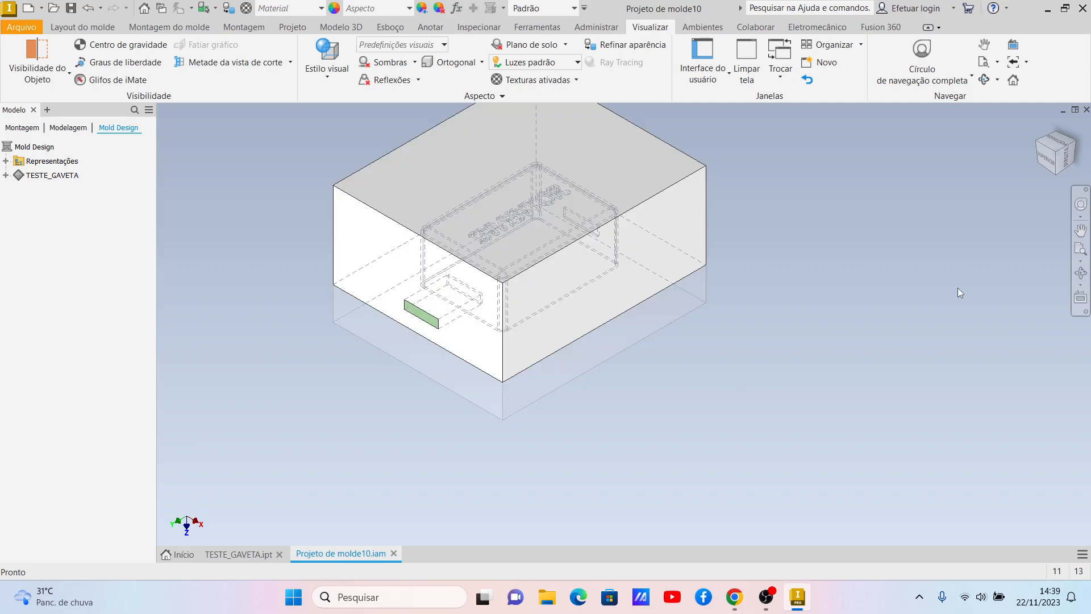
- Open the Cavidade component under TESTE_GAVETA's Macho/cavidade in its own part window
left_click(6, 176)
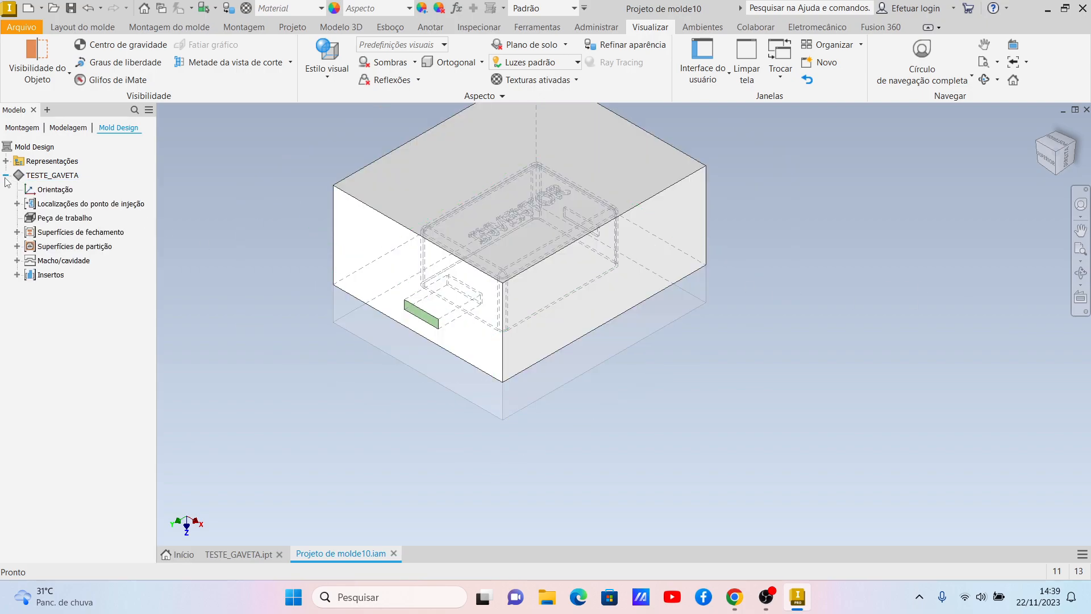
left_click(17, 260)
left_click(61, 276)
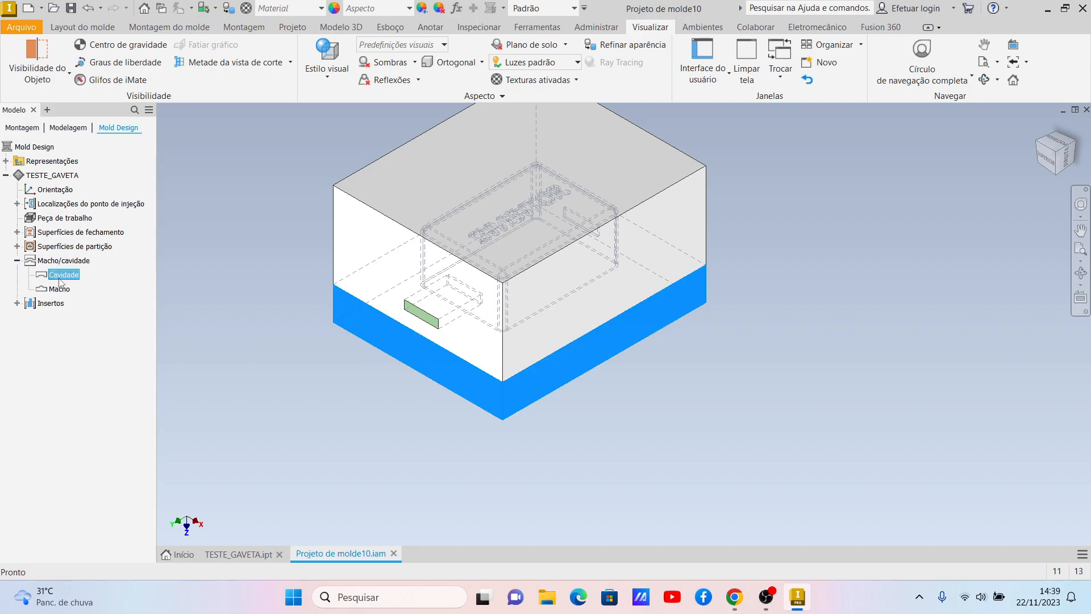
right_click(61, 281)
left_click(68, 321)
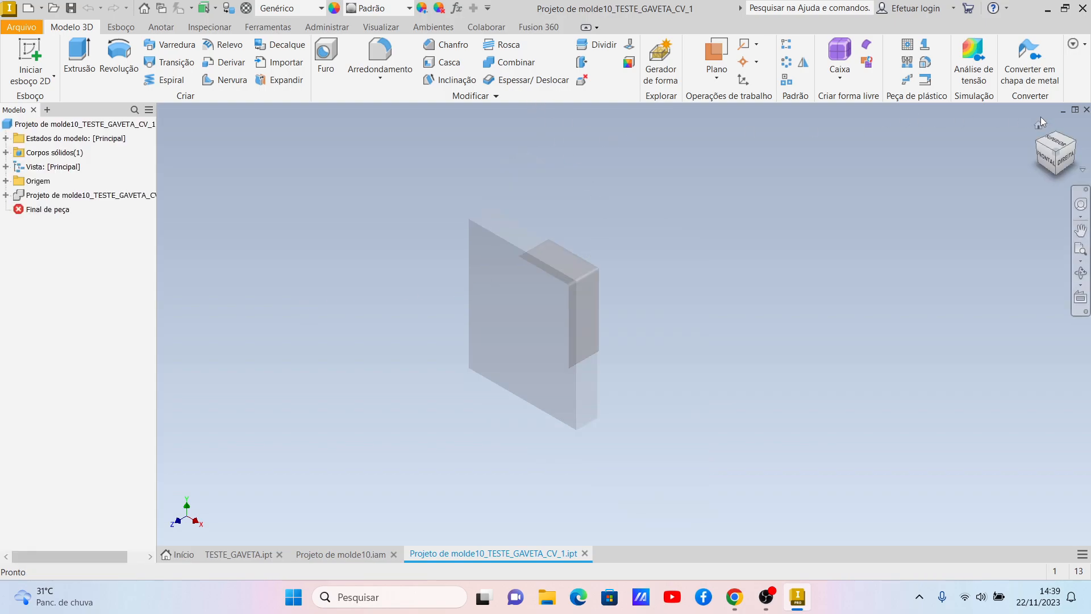
- Apply the Aço appearance to the cavity part
left_click(1085, 146)
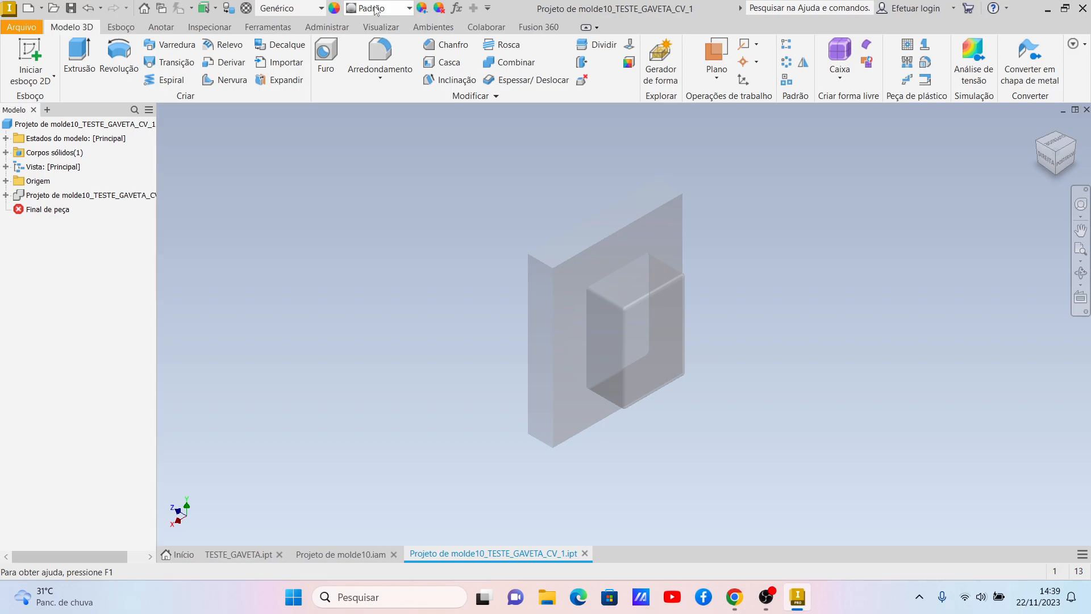
left_click(411, 8)
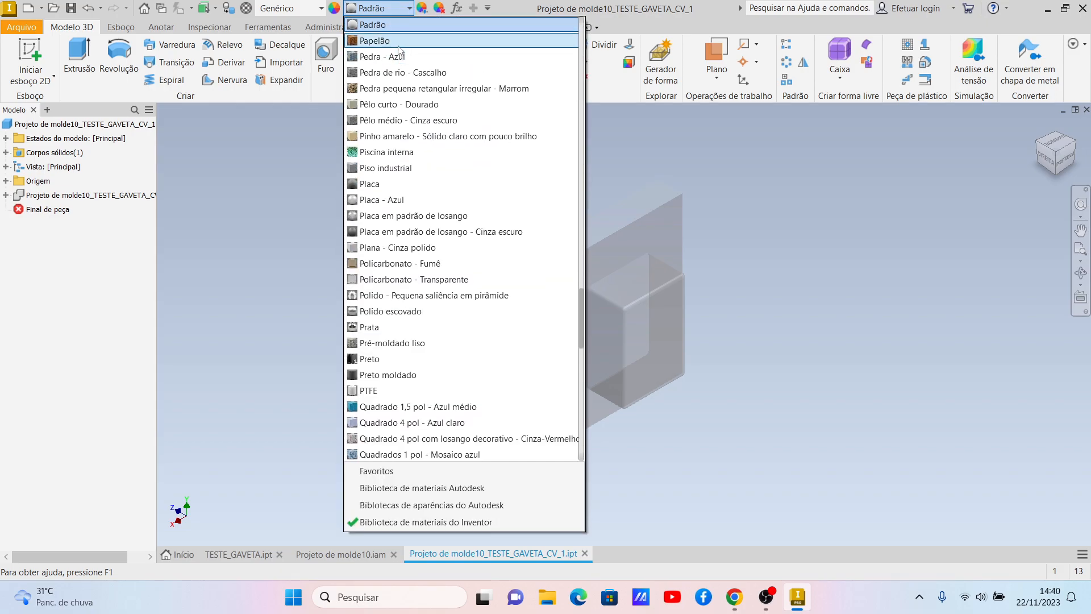
scroll(399, 54, "up", 9)
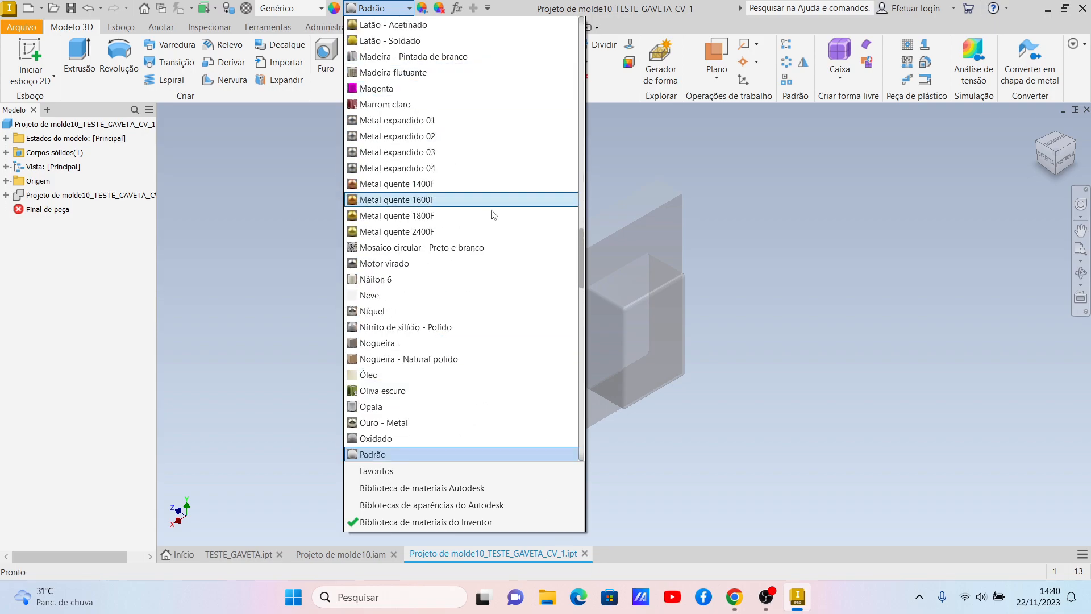
left_click_drag(581, 259, 545, 4)
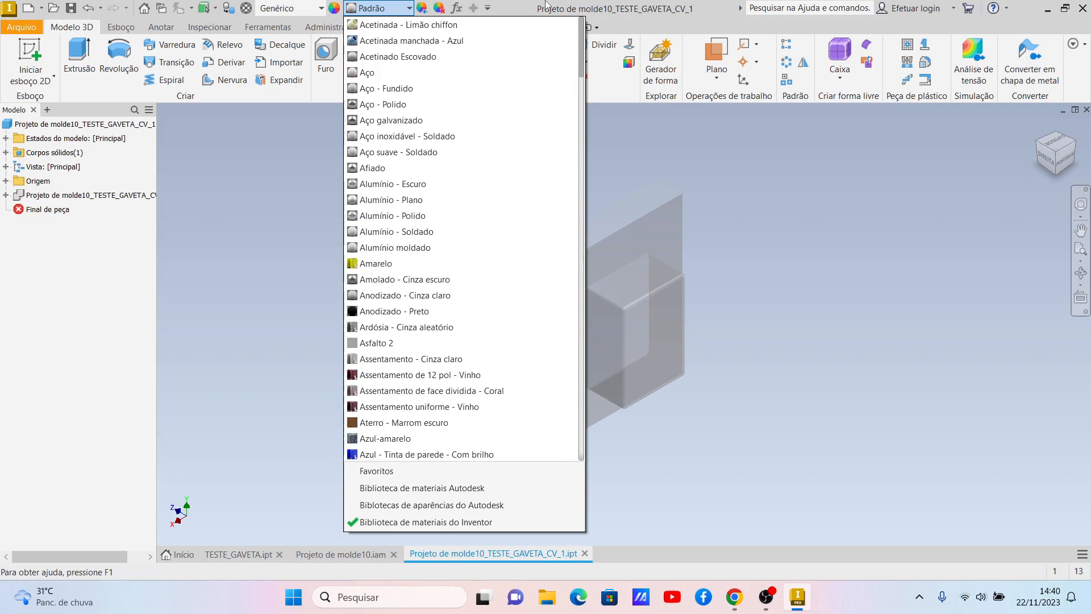
left_click(431, 73)
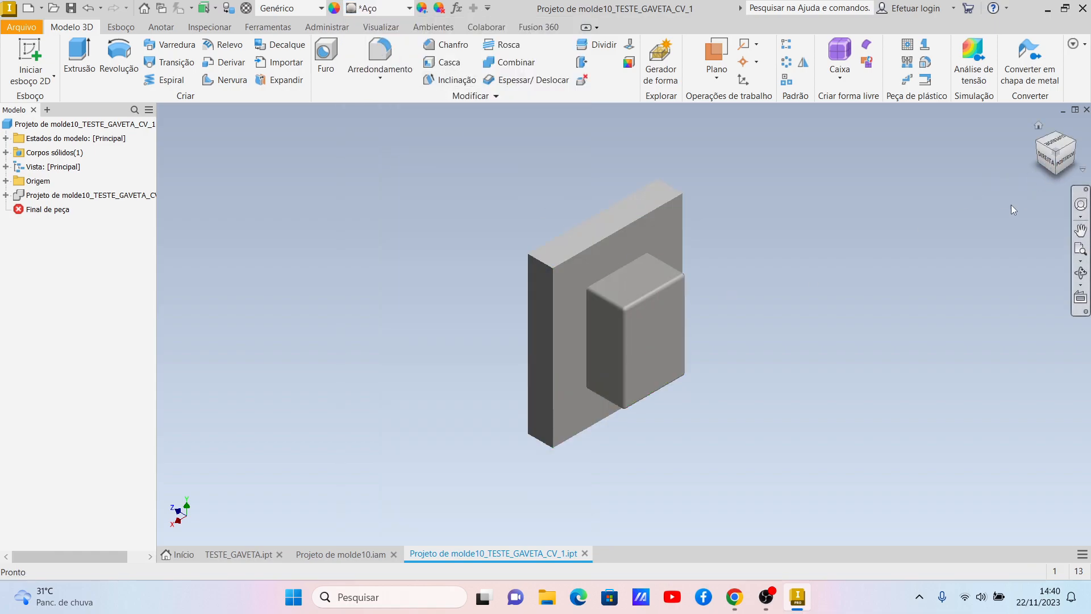
scroll(623, 288, "up", 3)
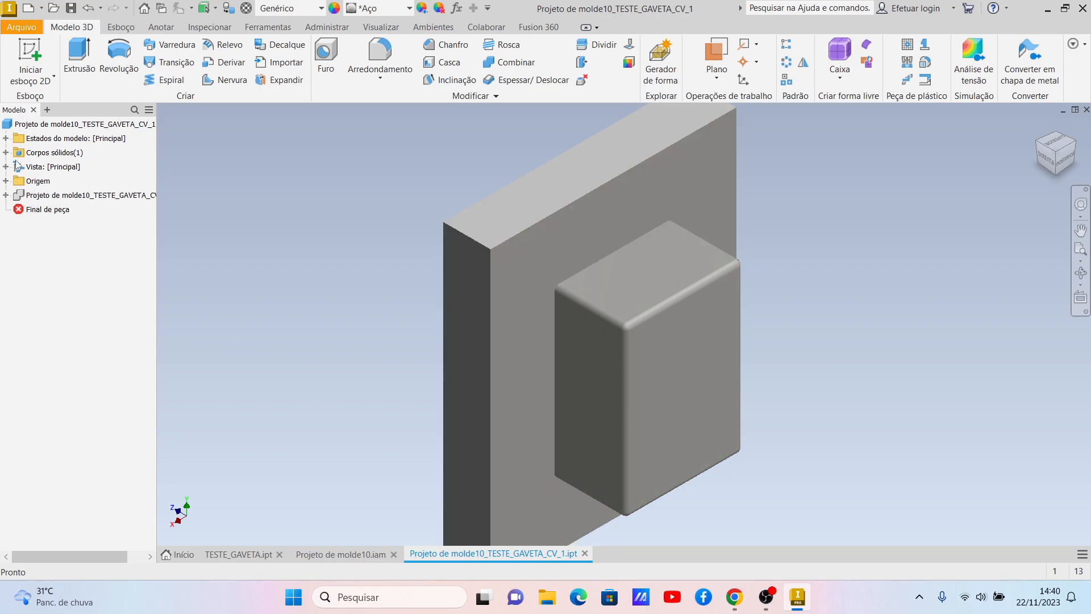
- Return to the Projeto de molde10 assembly and open the Macho component in its own part window
left_click(326, 551)
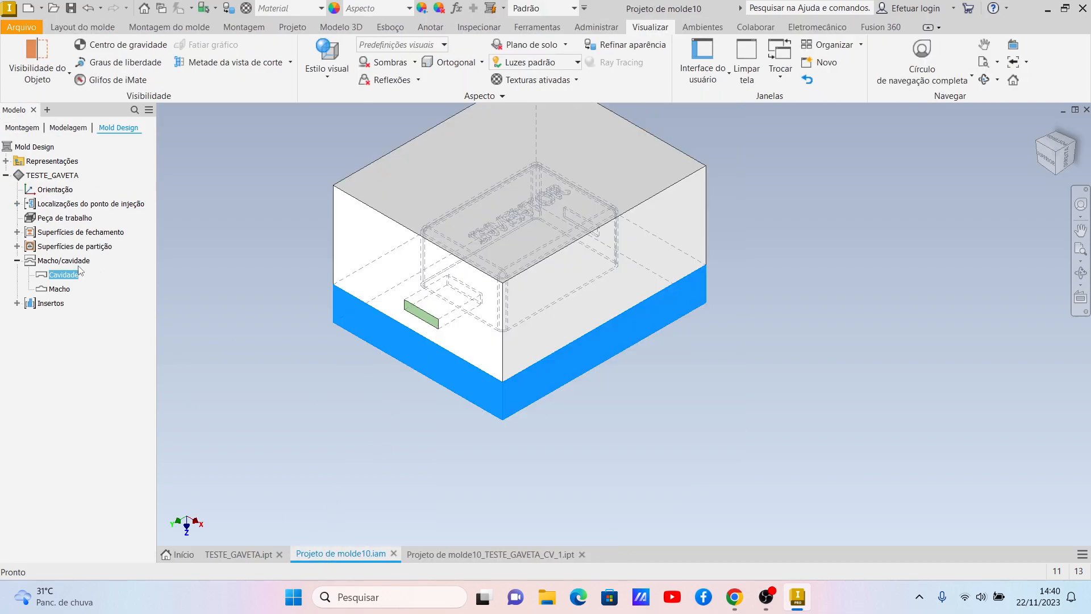
left_click(60, 289)
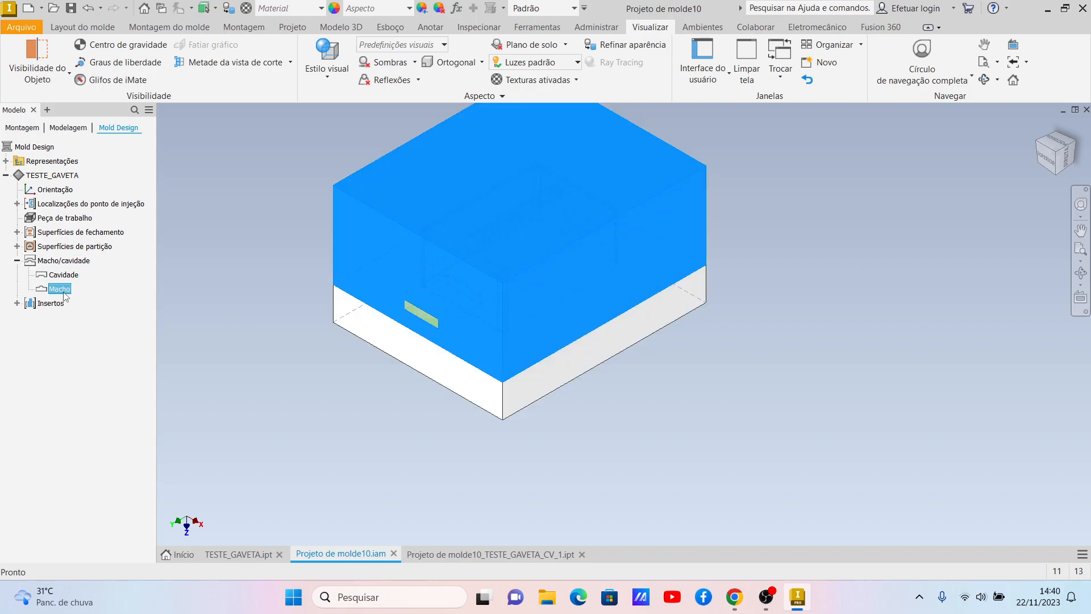
right_click(63, 290)
left_click(87, 323)
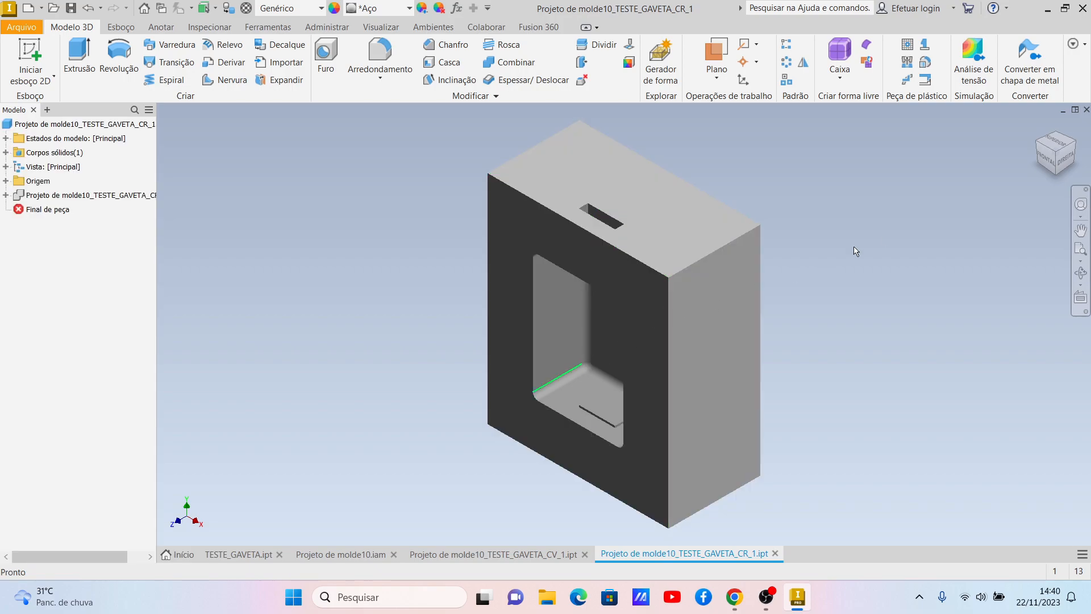
- Show the Macho part shaded with hidden edges and examine its INVENTOR lettering and insert slot
left_click(1053, 165)
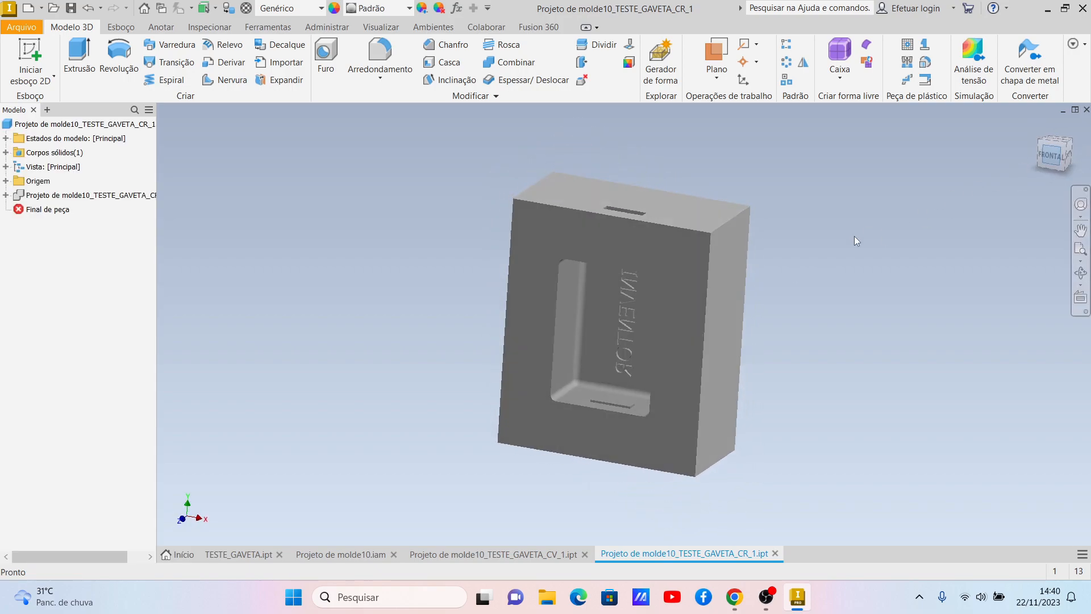
scroll(635, 294, "down", 10)
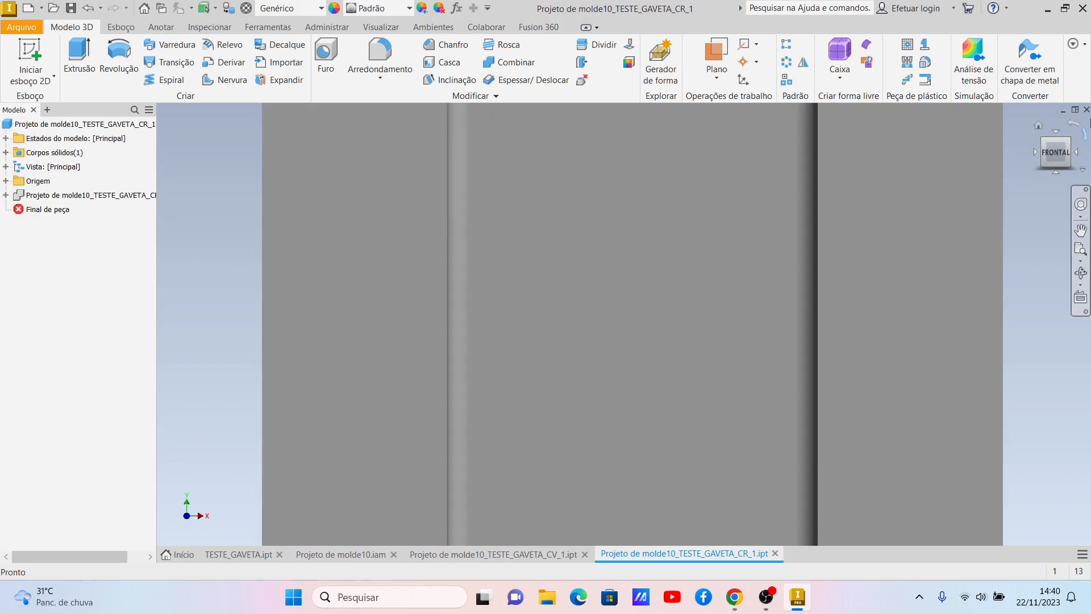
left_click(434, 27)
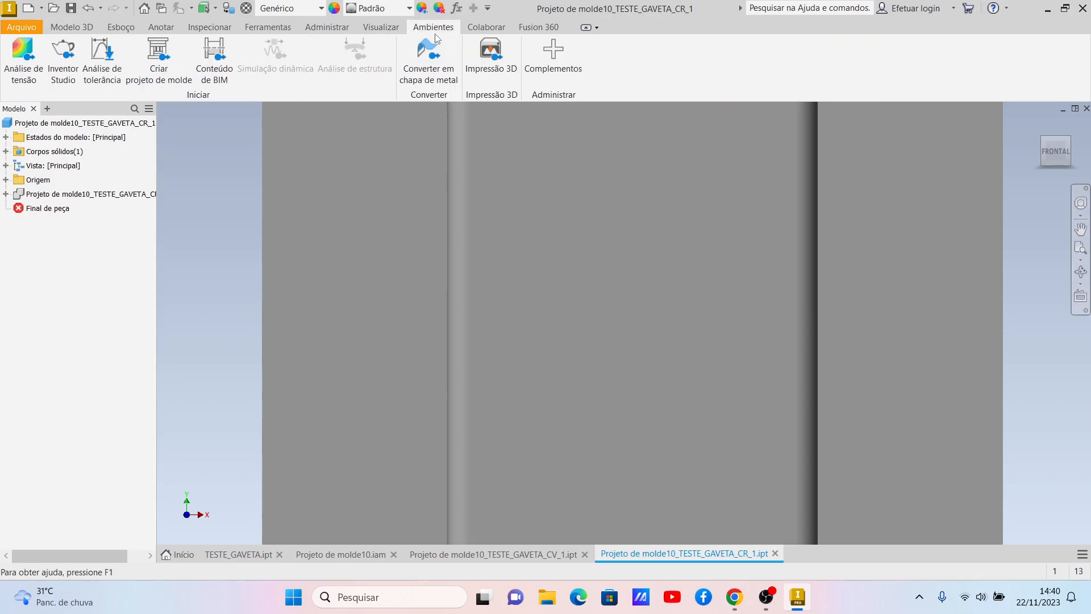
left_click(381, 27)
left_click(327, 57)
left_click(369, 202)
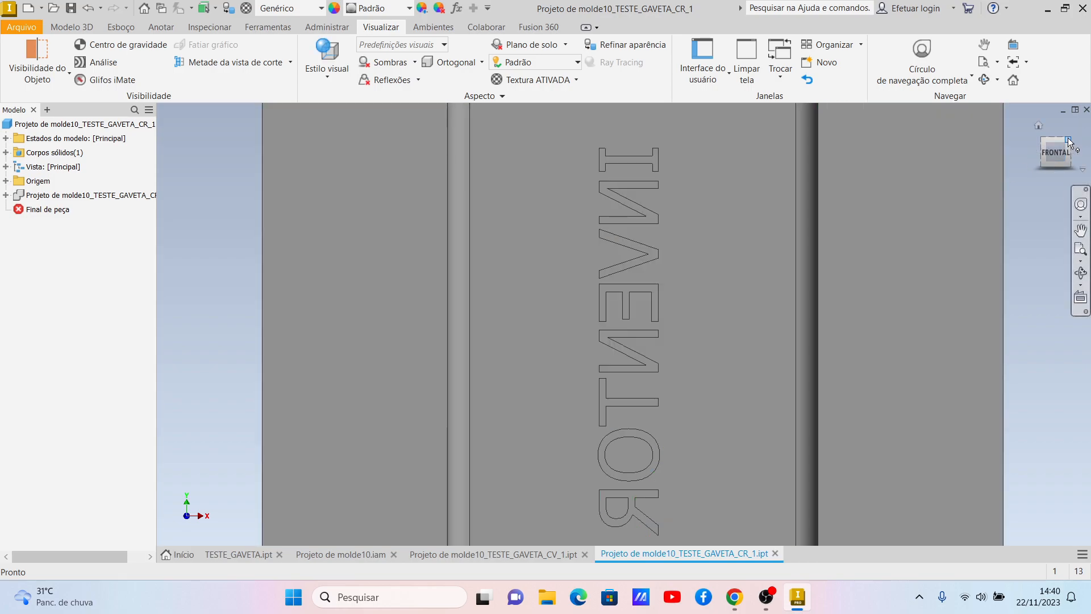
left_click(1069, 139)
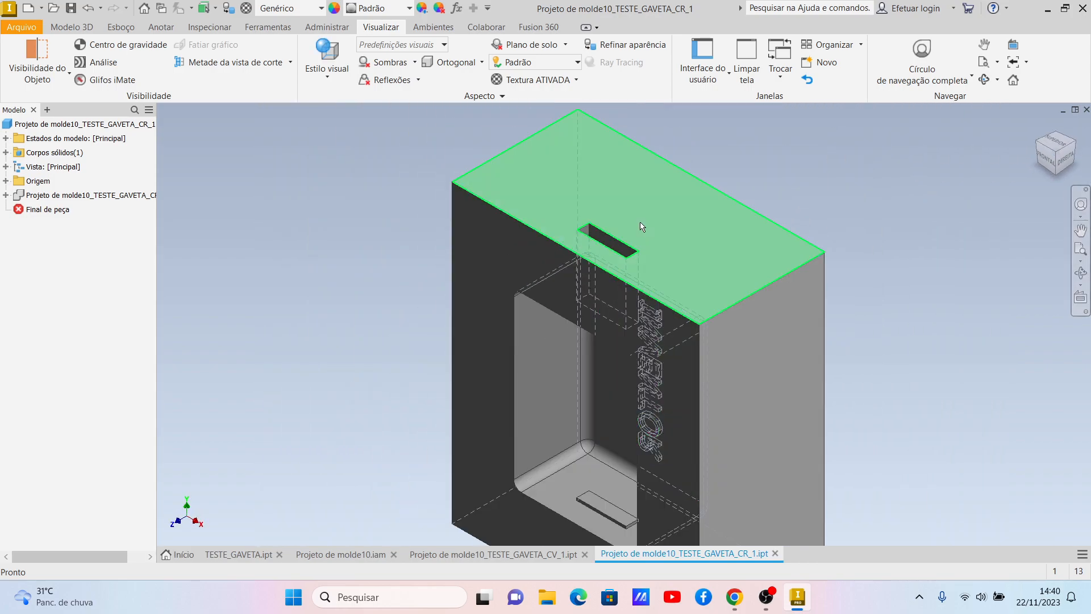
scroll(580, 509, "up", 4)
scroll(603, 489, "down", 2)
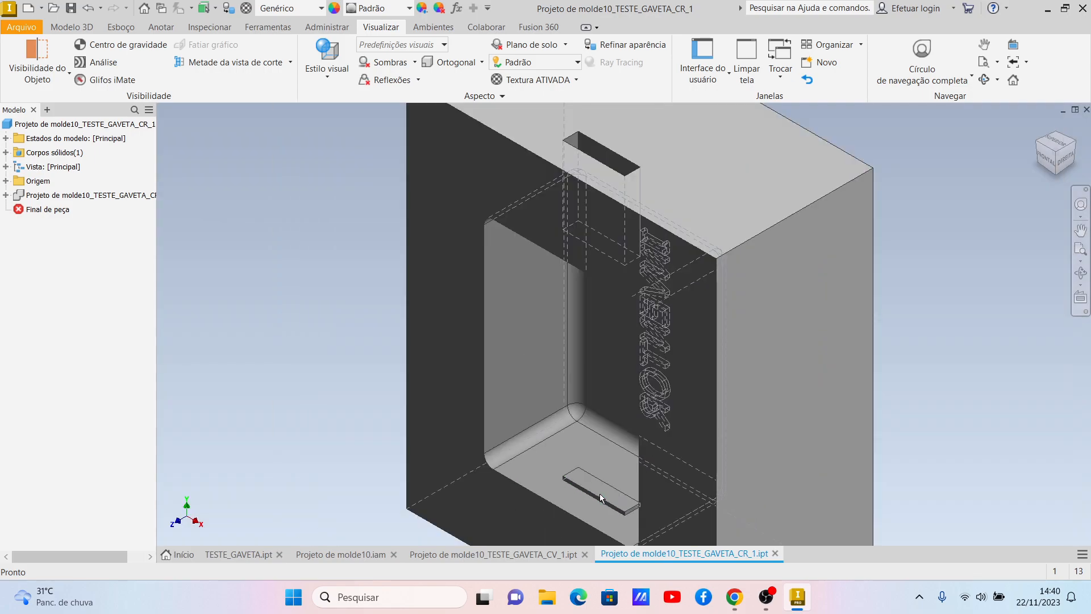
scroll(591, 326, "down", 3)
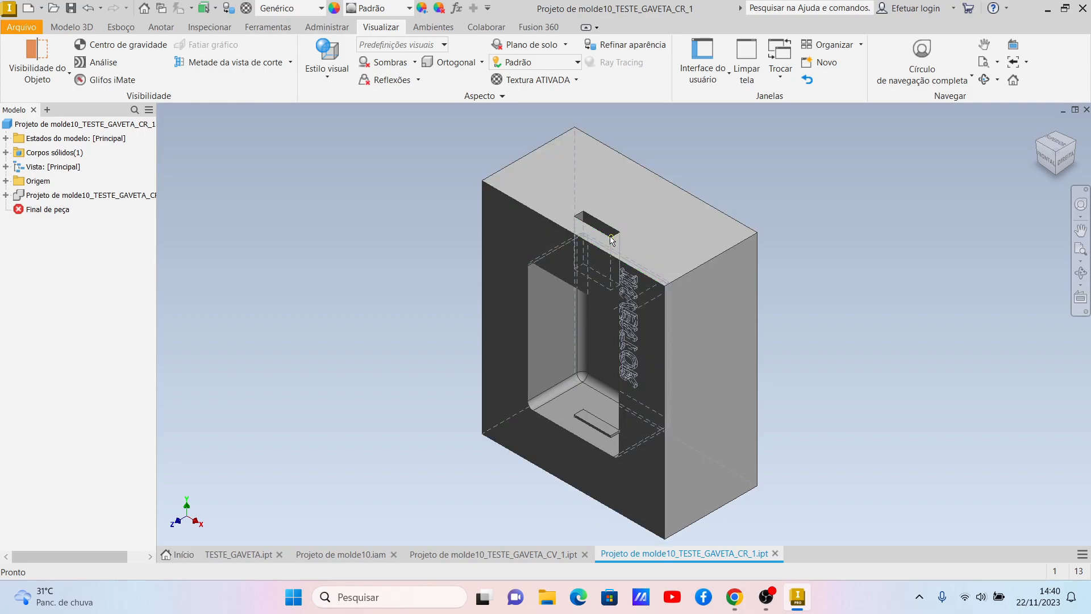
mouse_move(611, 239)
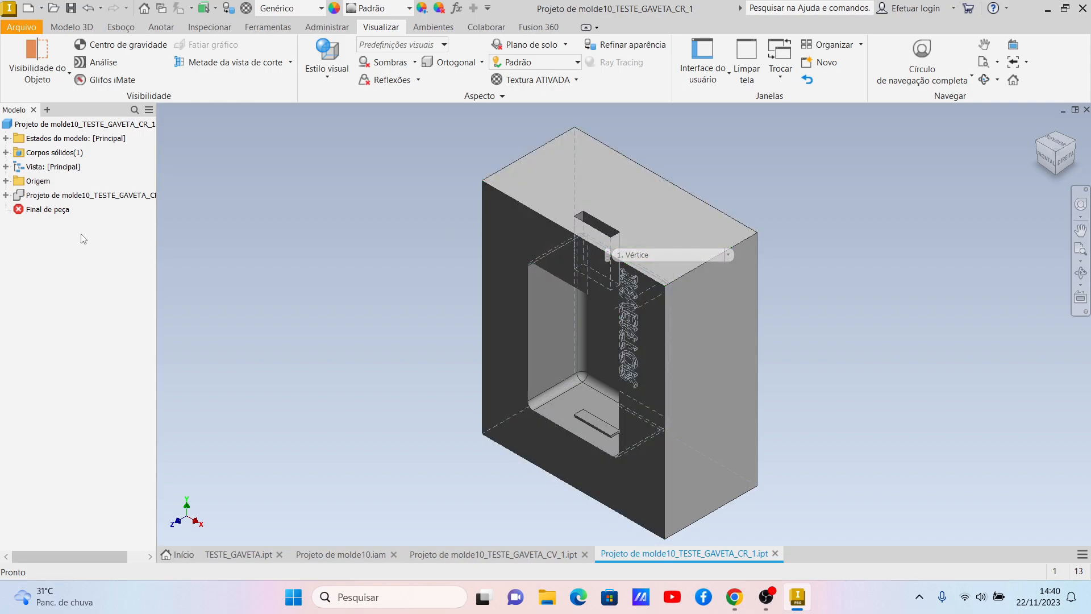
- Return to the Projeto de molde10 assembly, open Inserto1 in its own part window and inspect the insert block from several sides
left_click(369, 554)
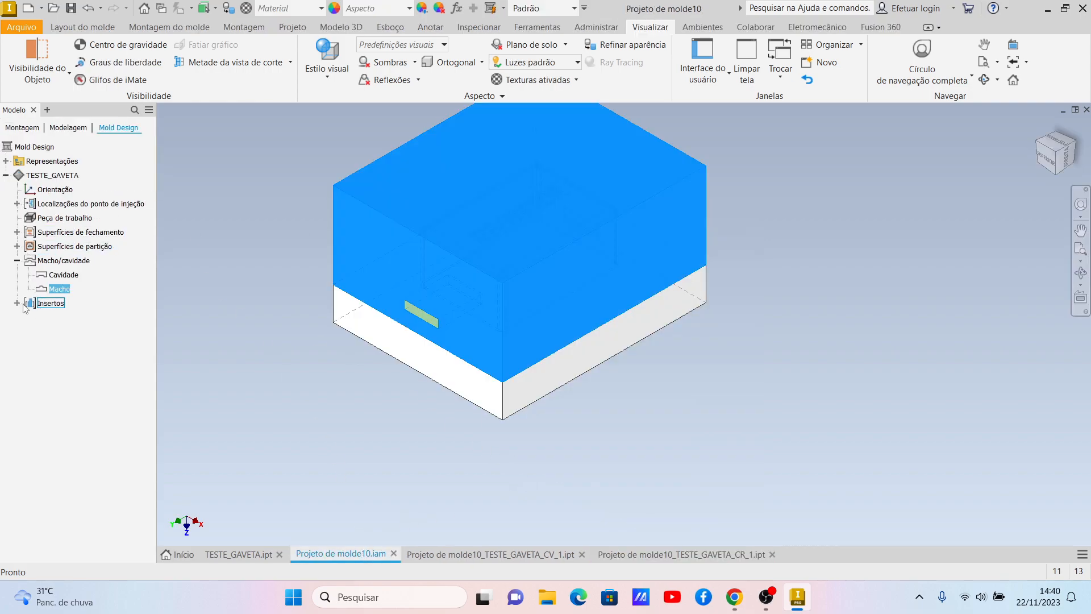
left_click(50, 303)
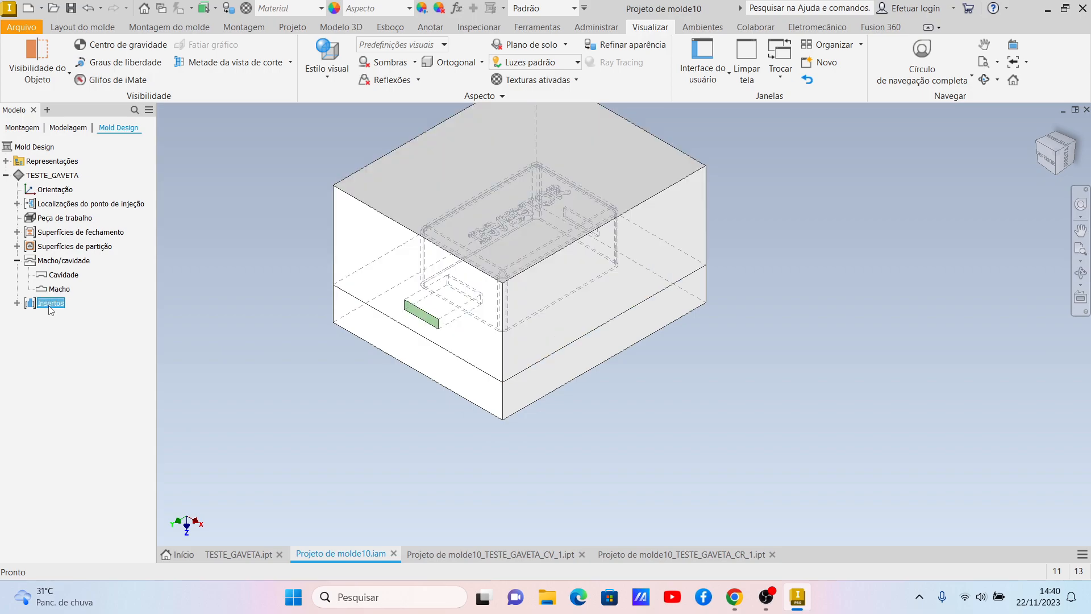
left_click(18, 303)
left_click(74, 322)
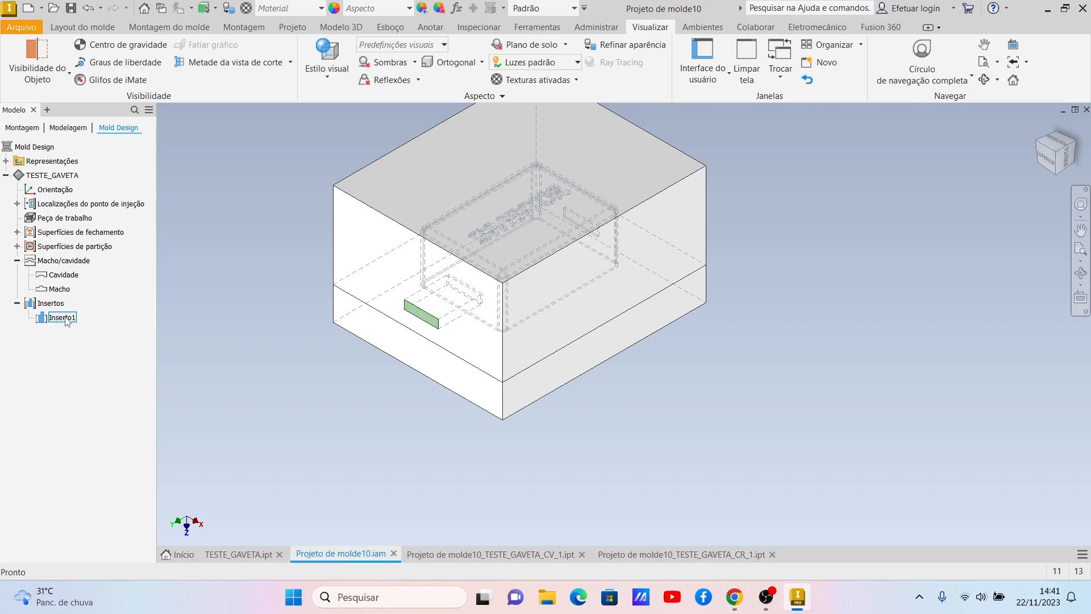
right_click(67, 320)
left_click(92, 362)
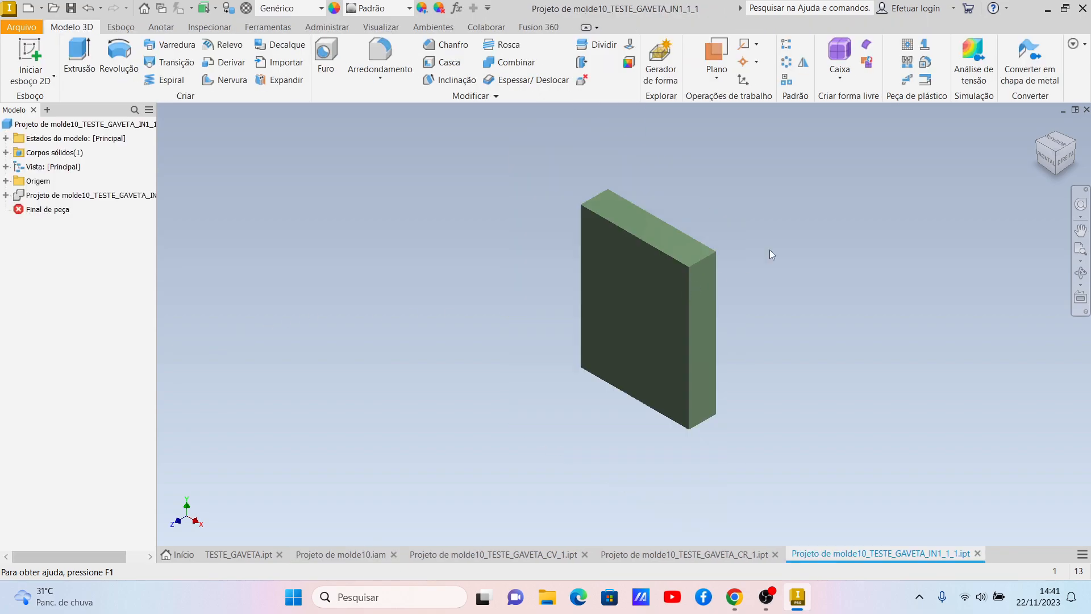
left_click(1074, 144)
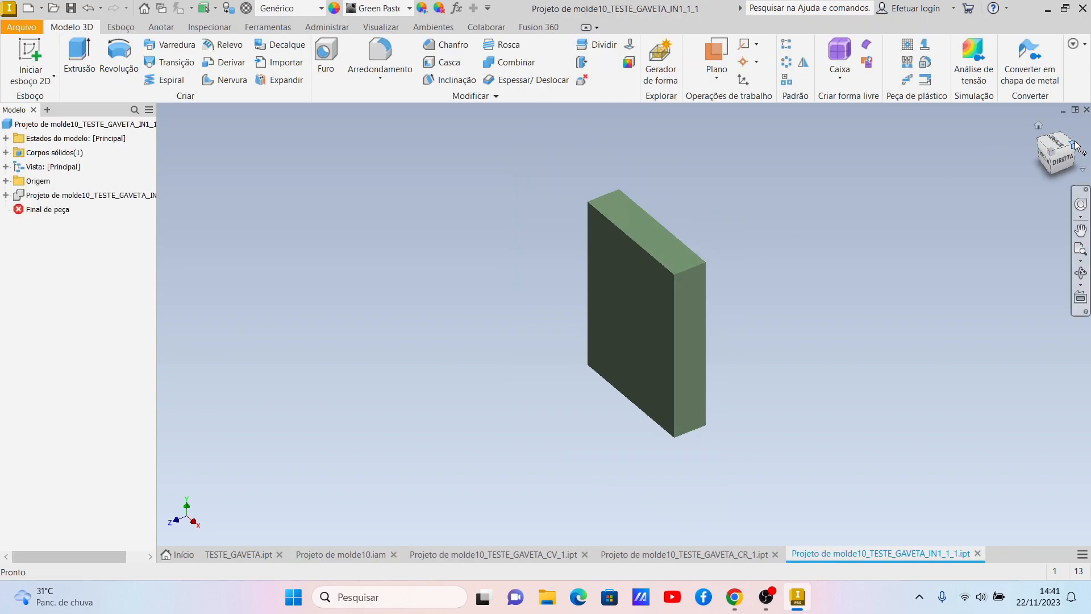
left_click(1074, 145)
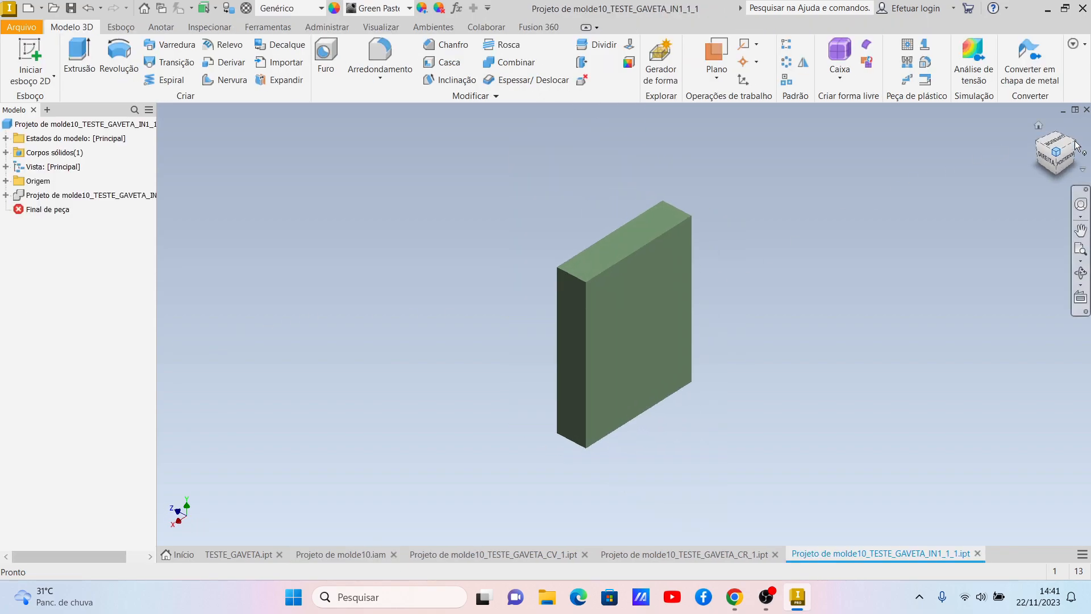
left_click(1039, 146)
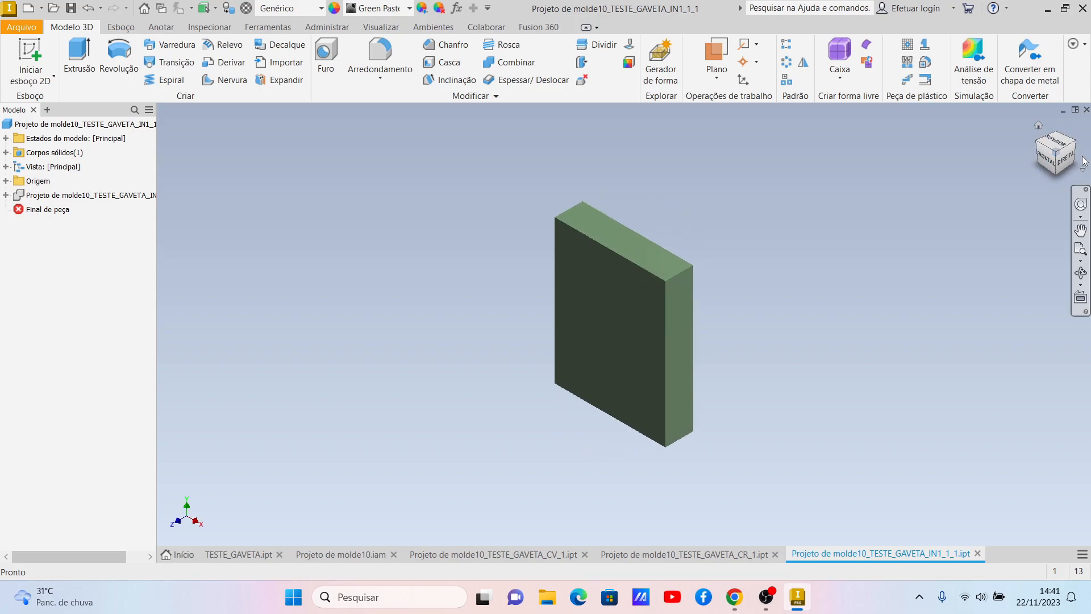